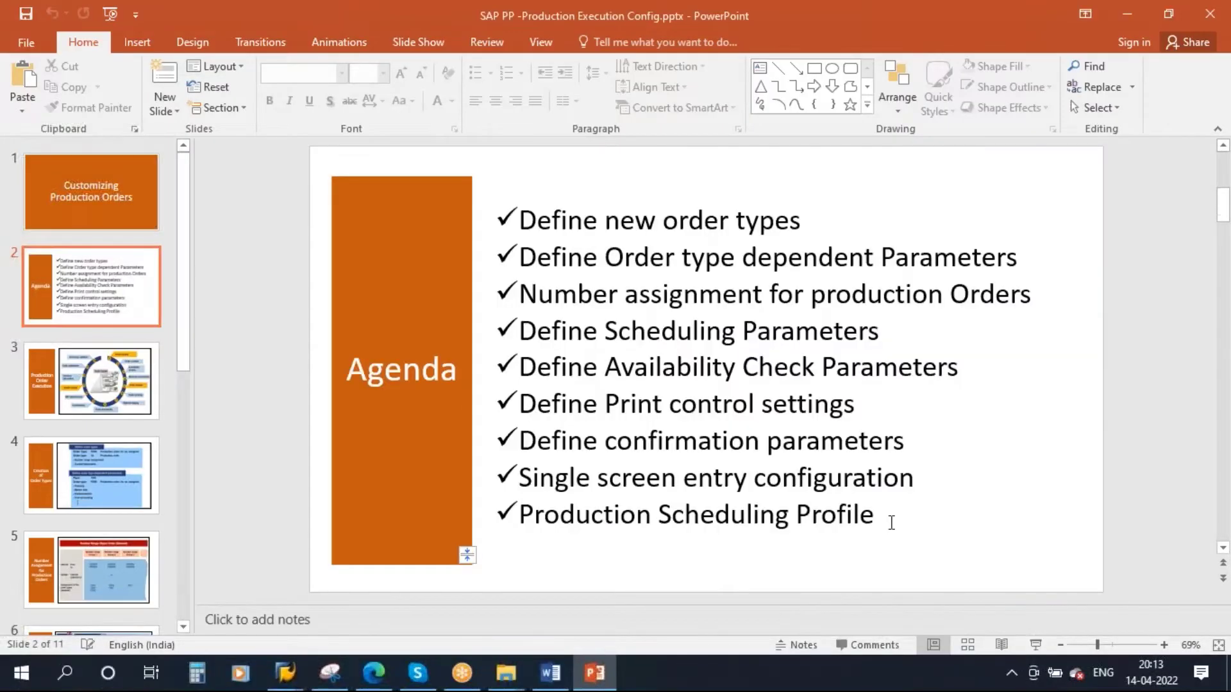
Append ' settings' so the last agenda bullet reads 'Production Scheduling Profile settings', then save.
{"action": "left_click", "coordinate": [887, 517]}
{"action": "type", "text": "settings"}
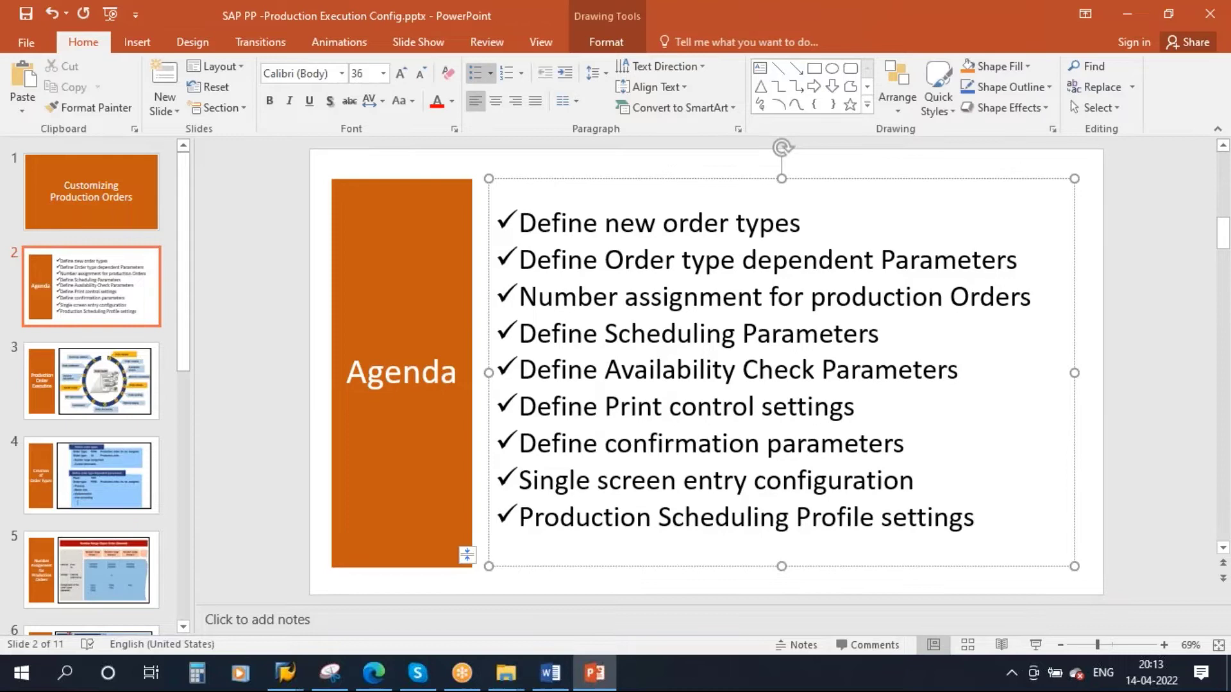
{"action": "left_click", "coordinate": [1139, 398]}
{"action": "key", "text": "ctrl+s"}
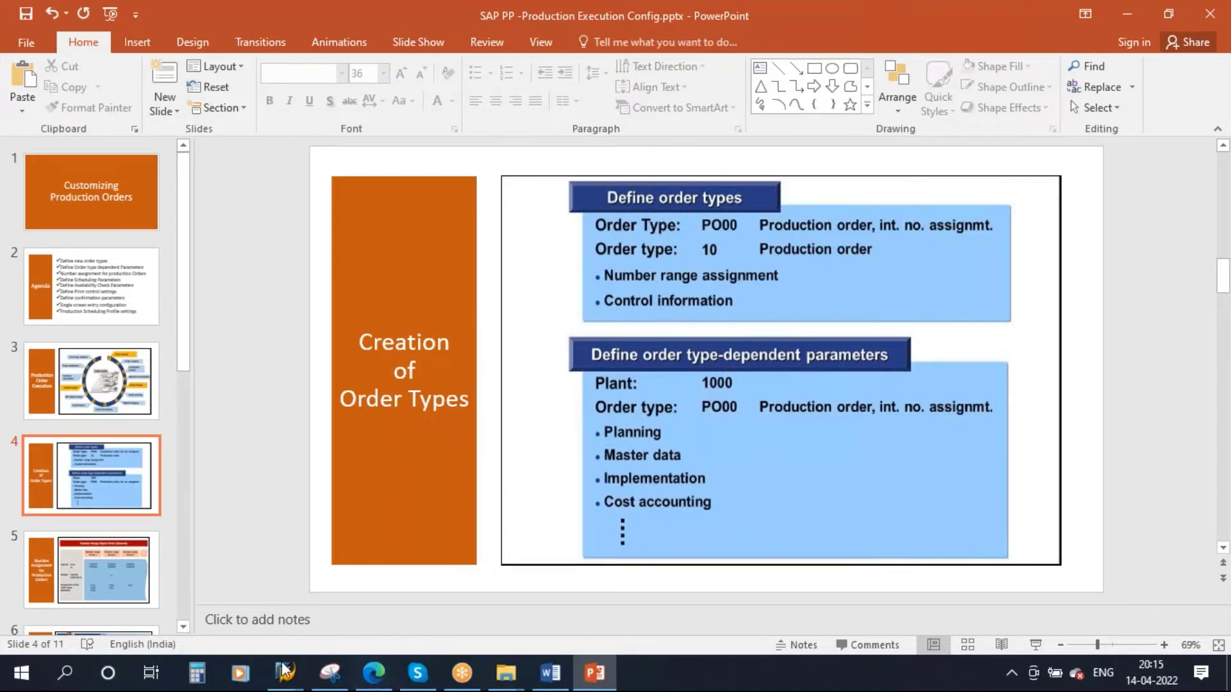
In the material BOM display, select material number 55 and go back to SAP Easy Access.
{"action": "mouse_move", "coordinate": [285, 672]}
{"action": "left_click", "coordinate": [384, 558]}
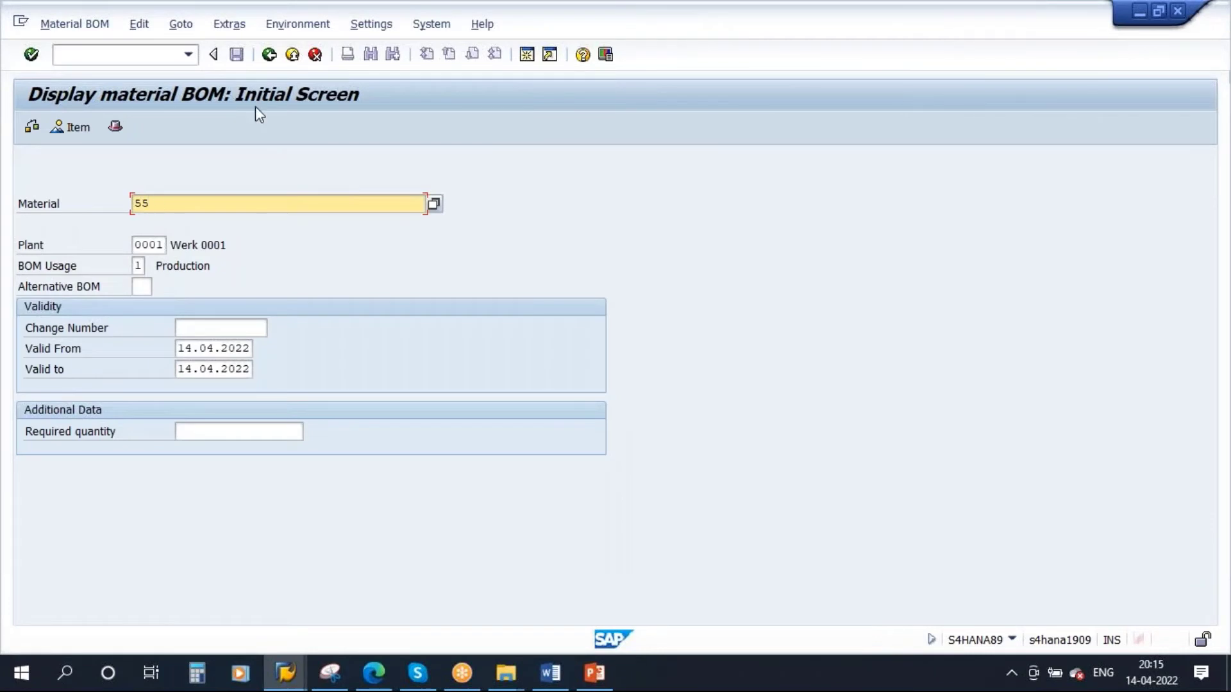
{"action": "left_click_drag", "start_coordinate": [149, 204], "coordinate": [83, 216]}
{"action": "left_click", "coordinate": [269, 54]}
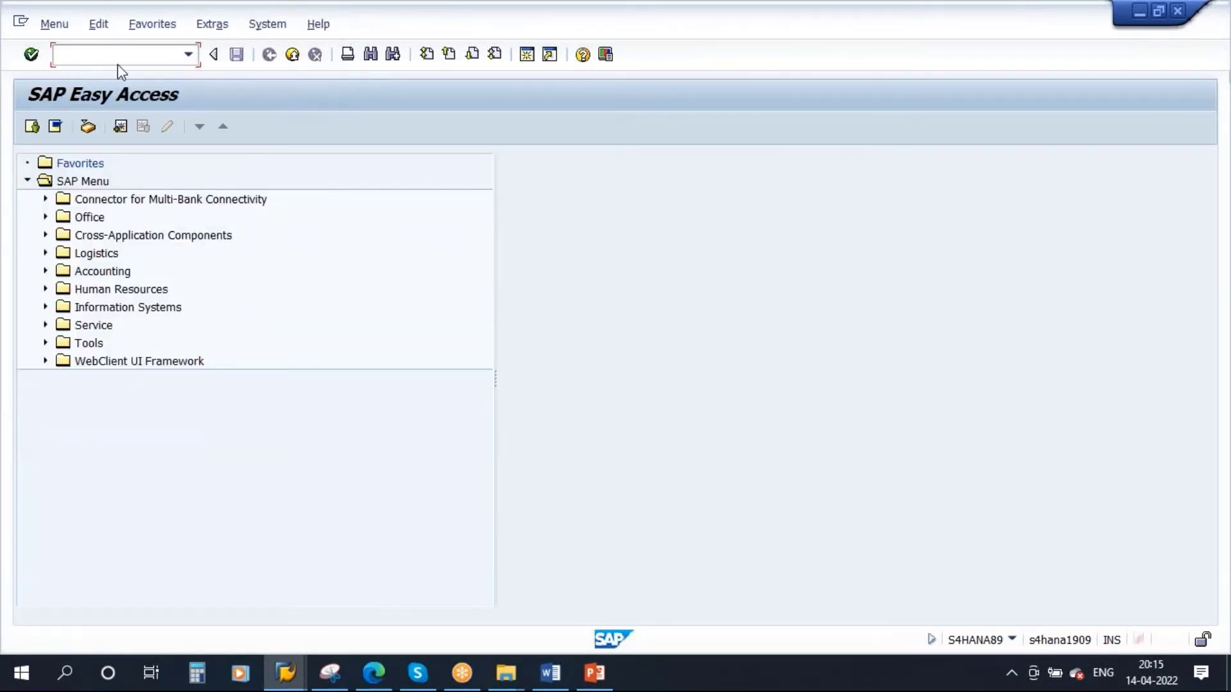
Display material 55 (Coke_Bottle 1L) basic data with MM03, then start a new SAP session.
{"action": "type", "text": "mm03"}
{"action": "key", "text": "Return"}
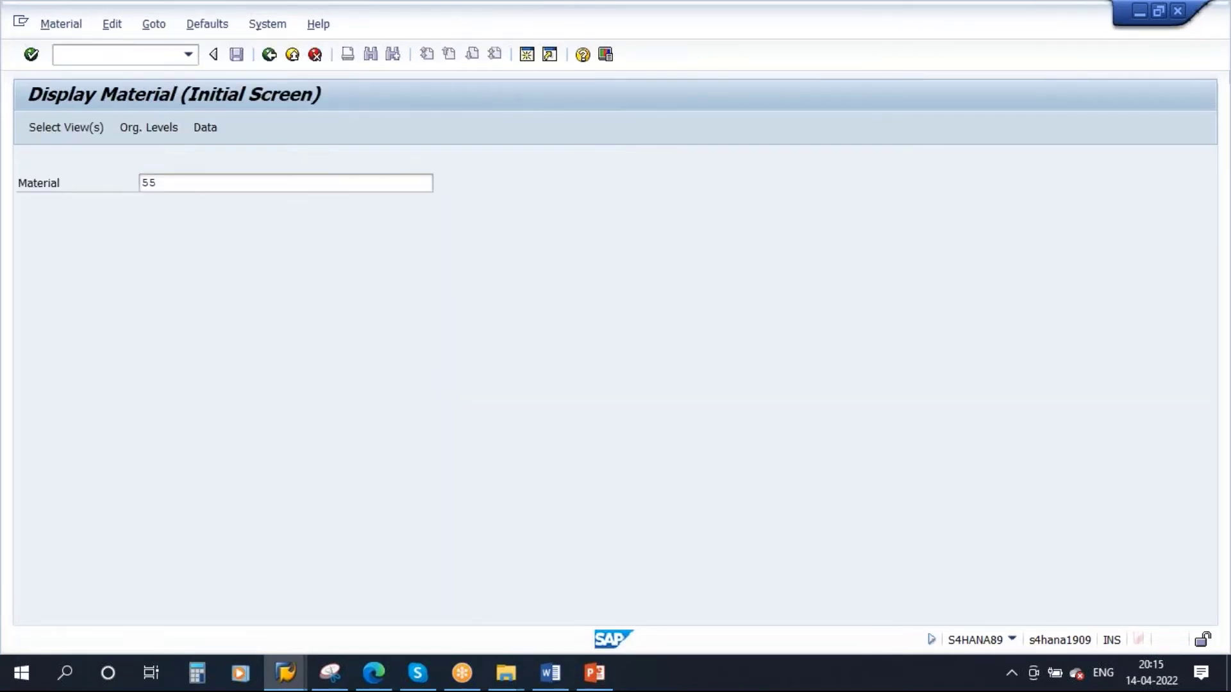
{"action": "key", "text": "Return"}
{"action": "key", "text": "Return"}
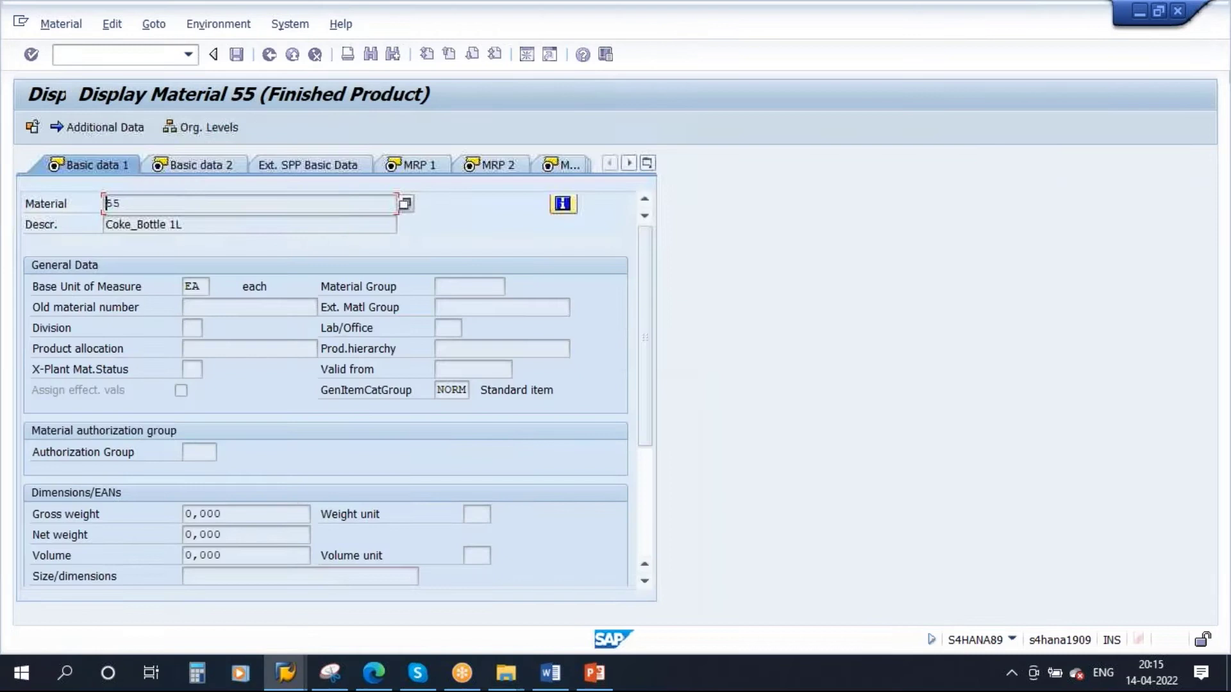
{"action": "left_click", "coordinate": [196, 230]}
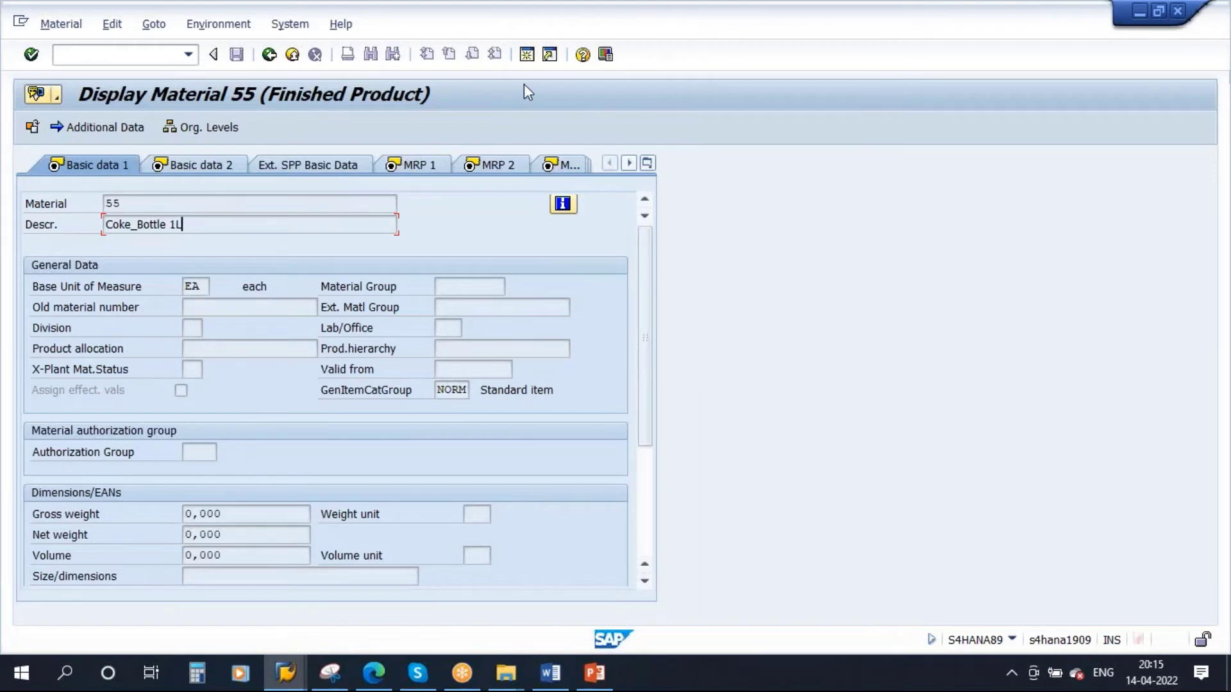
{"action": "left_click", "coordinate": [525, 55]}
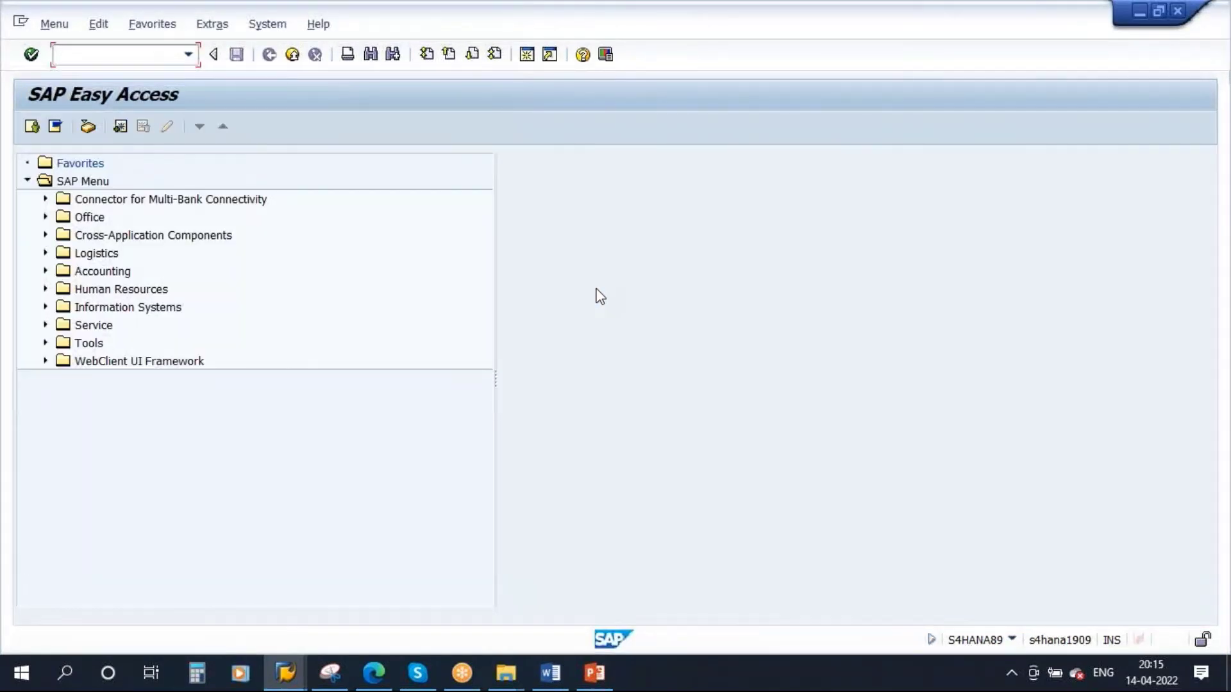
{"action": "type", "text": "co01"}
{"action": "key", "text": "Return"}
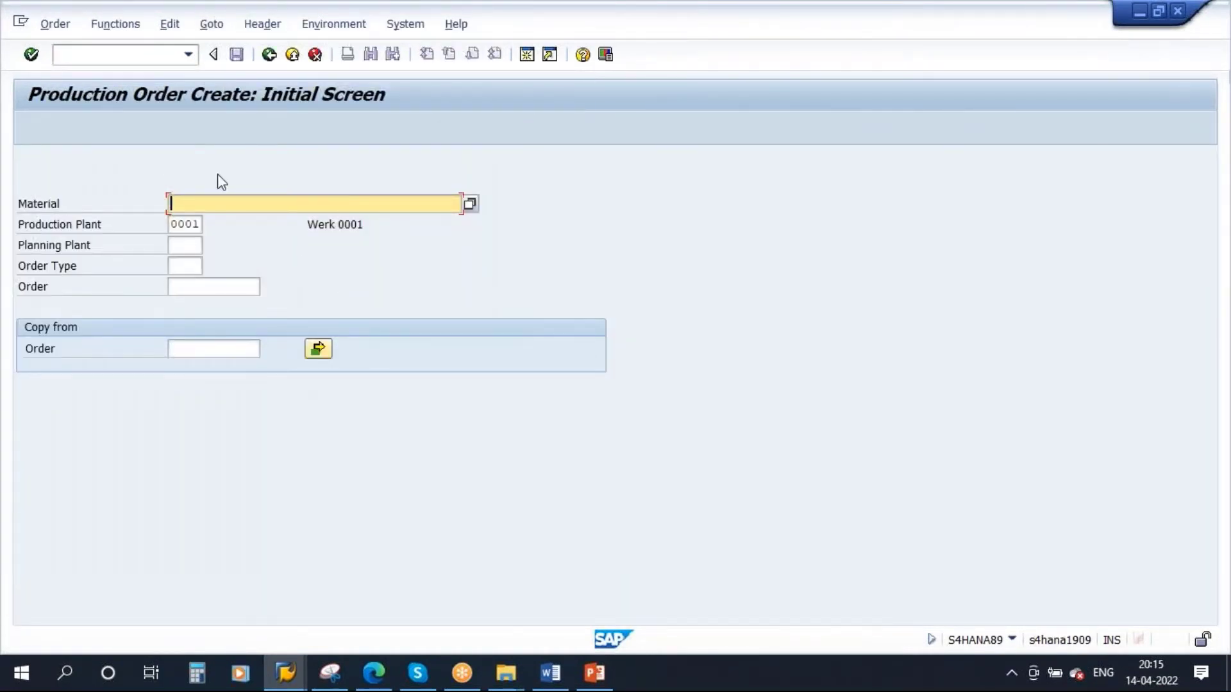
{"action": "type", "text": "55"}
{"action": "left_click", "coordinate": [186, 226]}
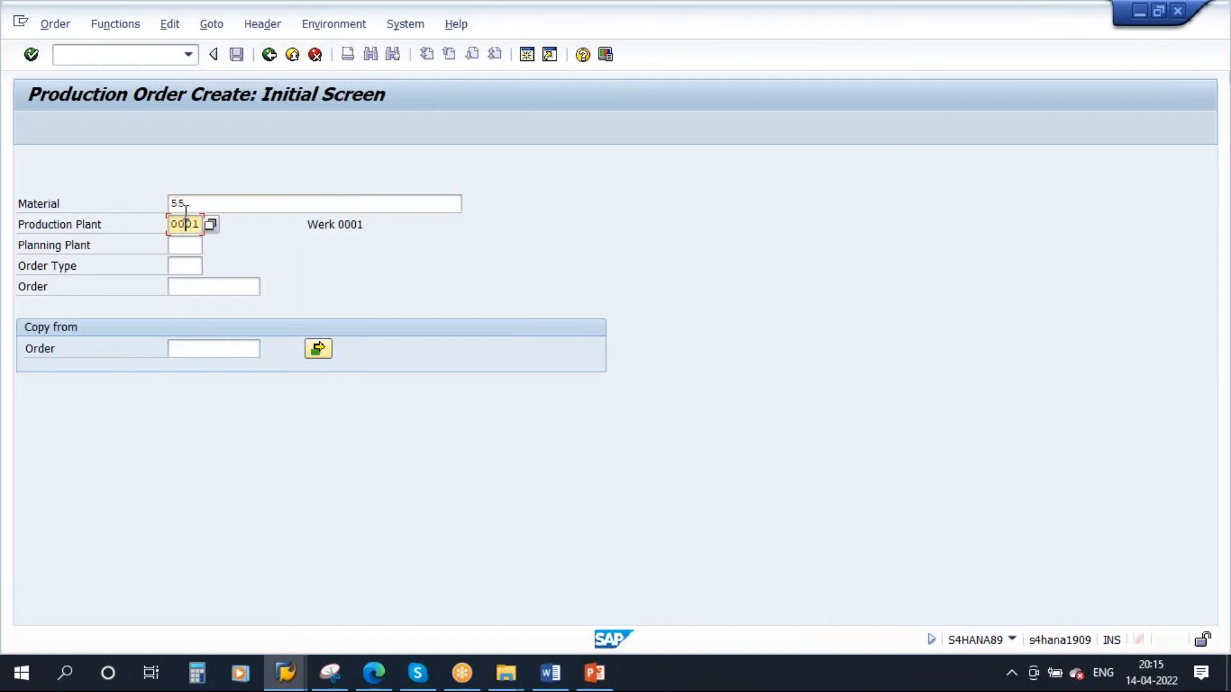
{"action": "left_click", "coordinate": [185, 205]}
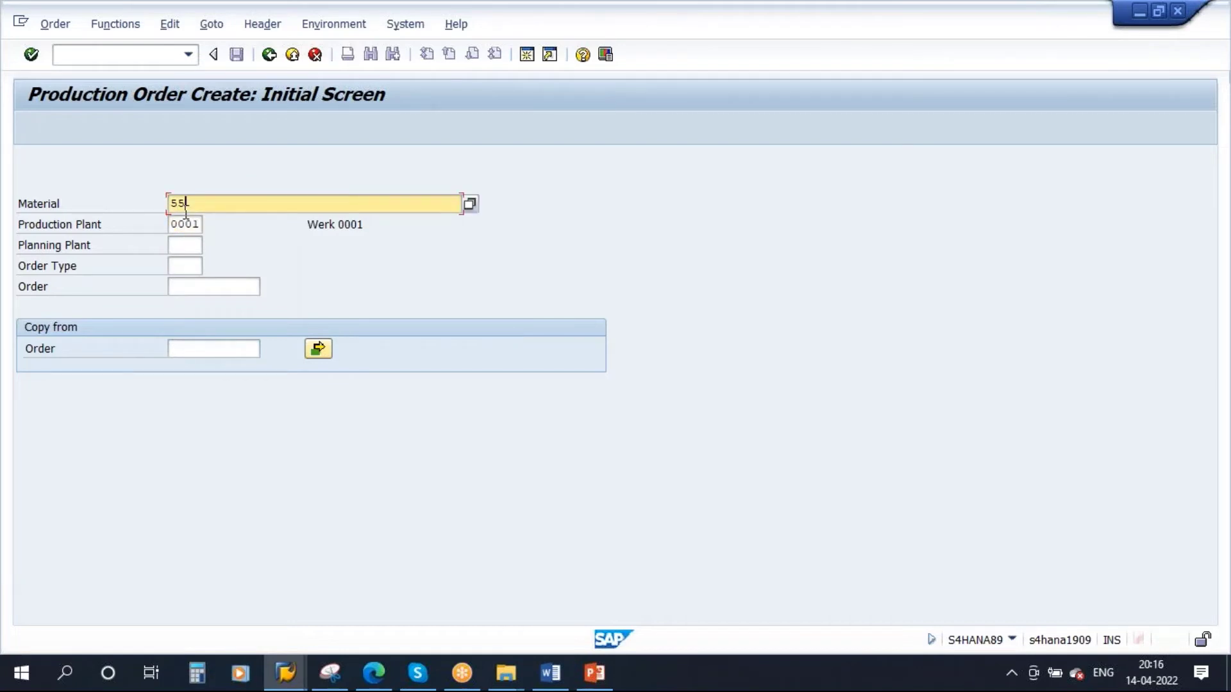
{"action": "left_click", "coordinate": [187, 267]}
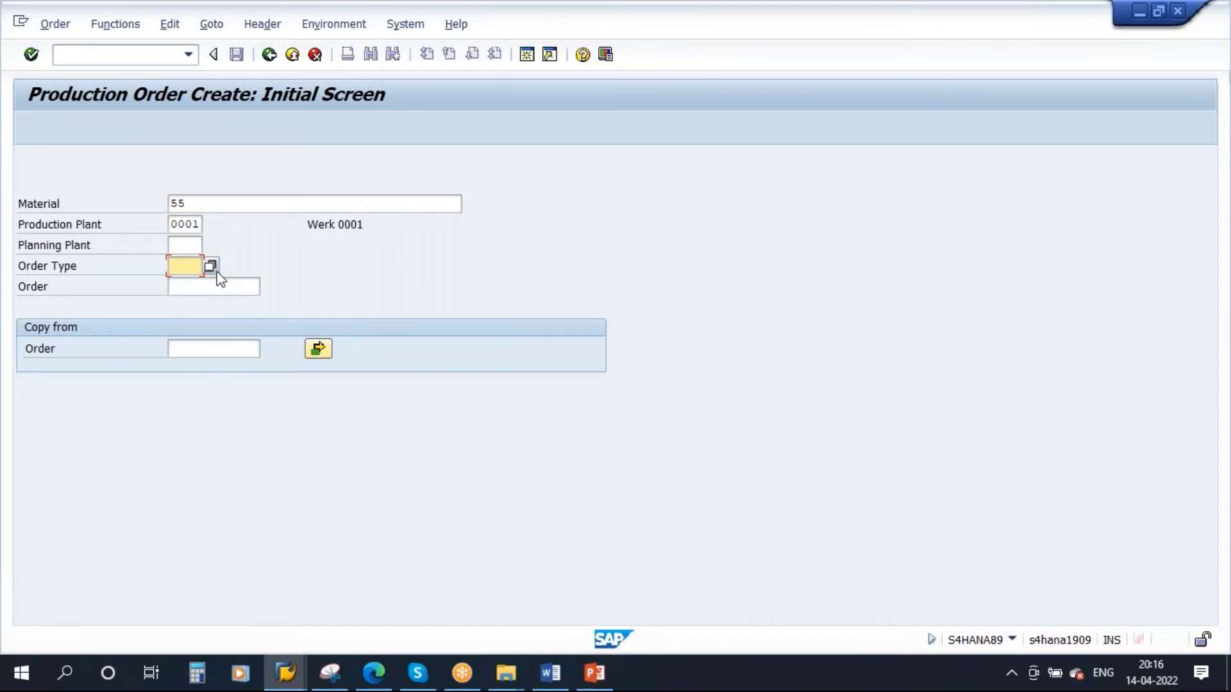
{"action": "left_click", "coordinate": [215, 269]}
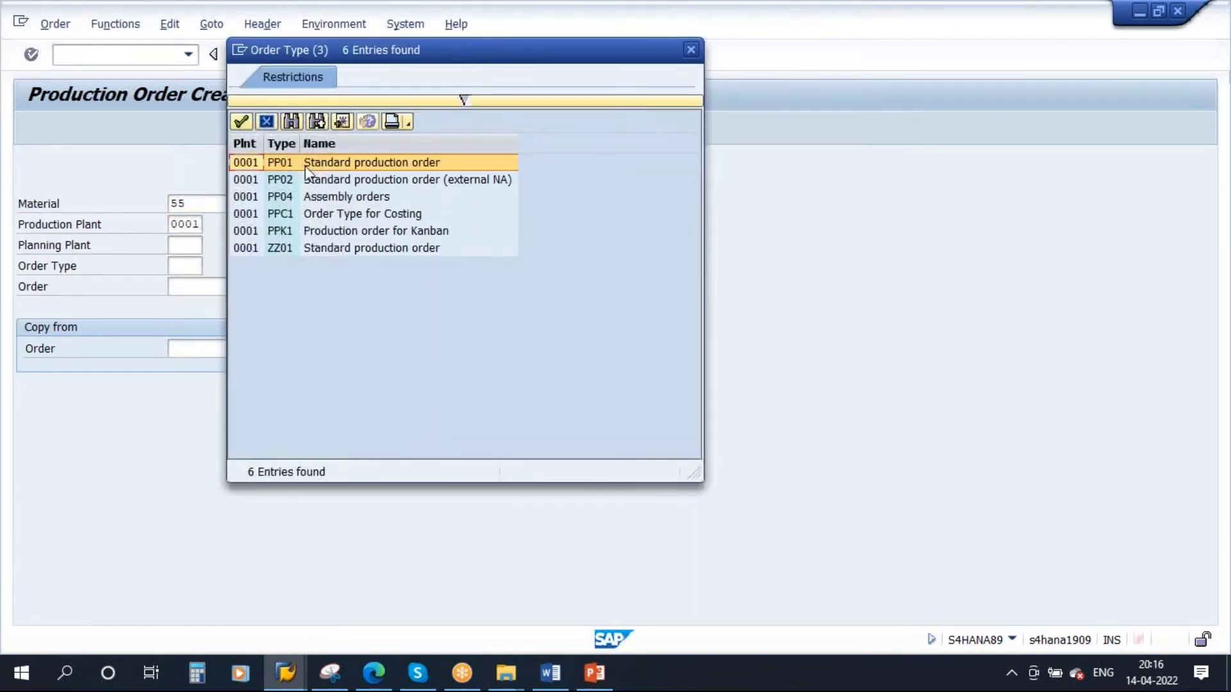
{"action": "double_click", "coordinate": [361, 162]}
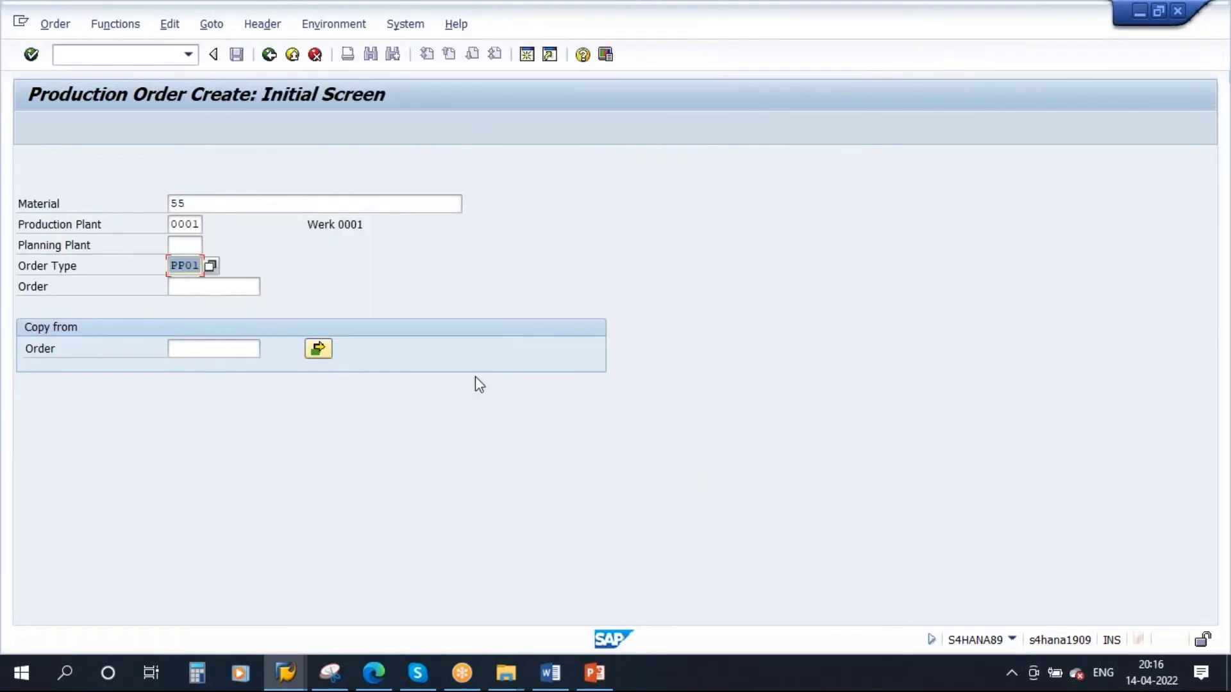
{"action": "key", "text": "Return"}
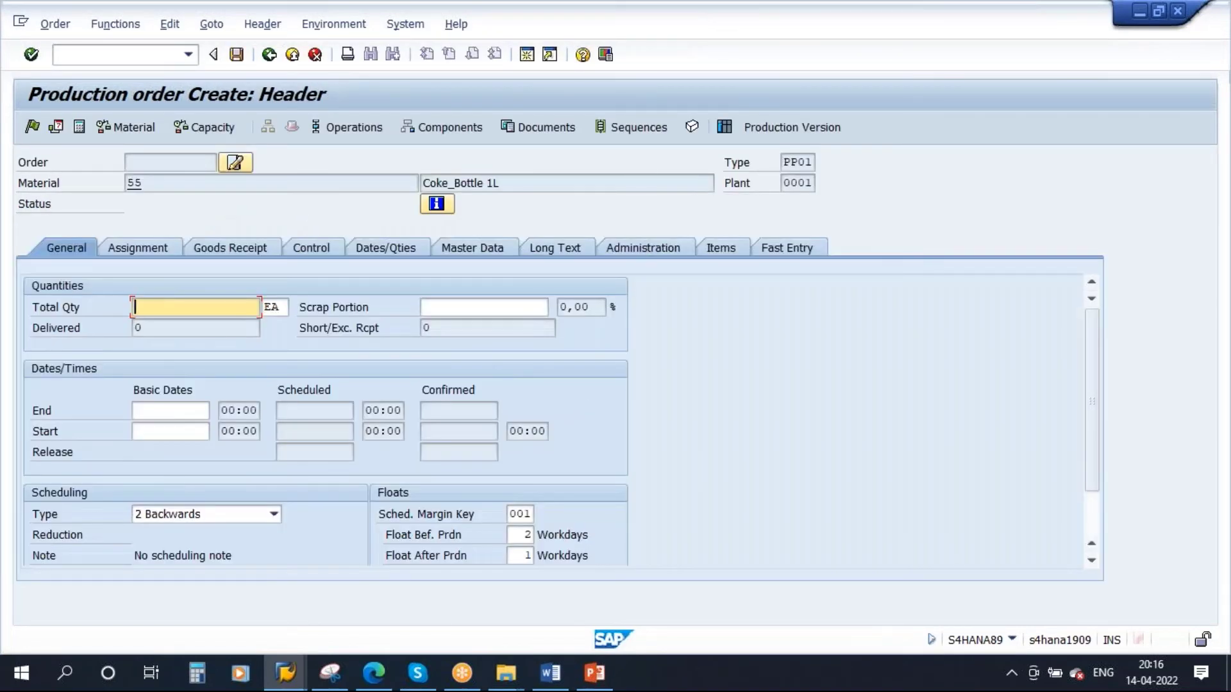
{"action": "left_click_drag", "start_coordinate": [785, 161], "coordinate": [813, 161]}
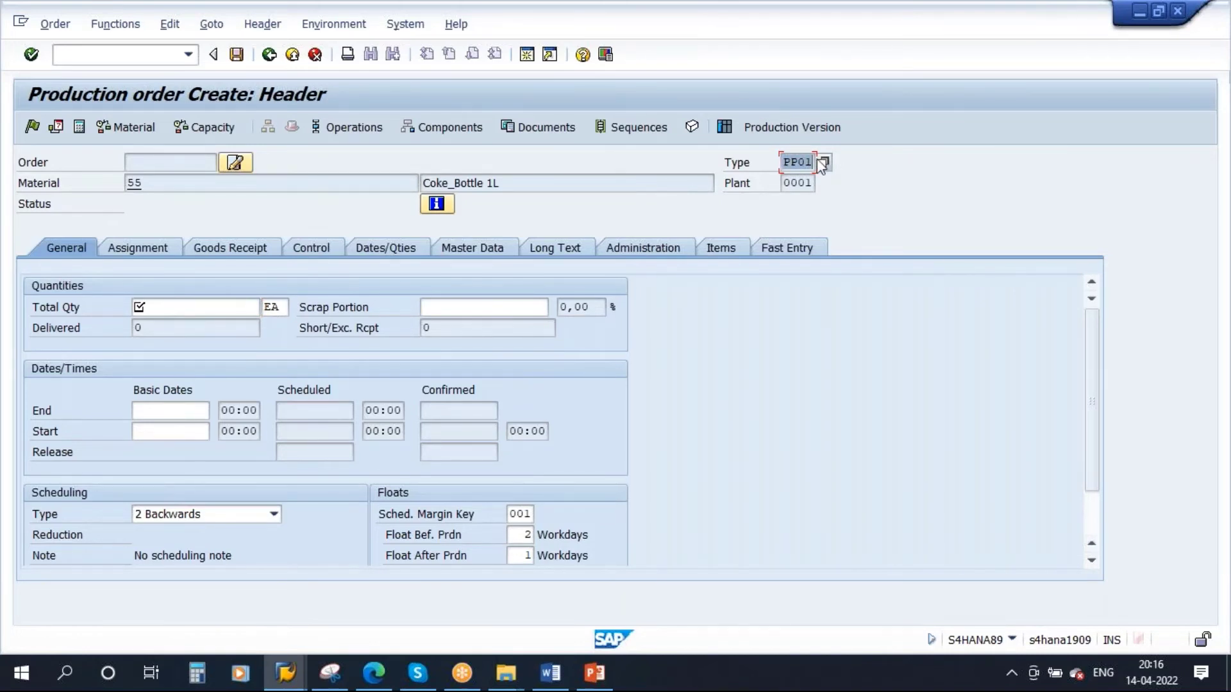
{"action": "left_click", "coordinate": [785, 161]}
{"action": "left_click_drag", "start_coordinate": [785, 162], "coordinate": [813, 162]}
{"action": "left_click", "coordinate": [784, 162]}
{"action": "left_click_drag", "start_coordinate": [783, 162], "coordinate": [829, 170]}
{"action": "left_click", "coordinate": [132, 53]}
{"action": "type", "text": "/n"}
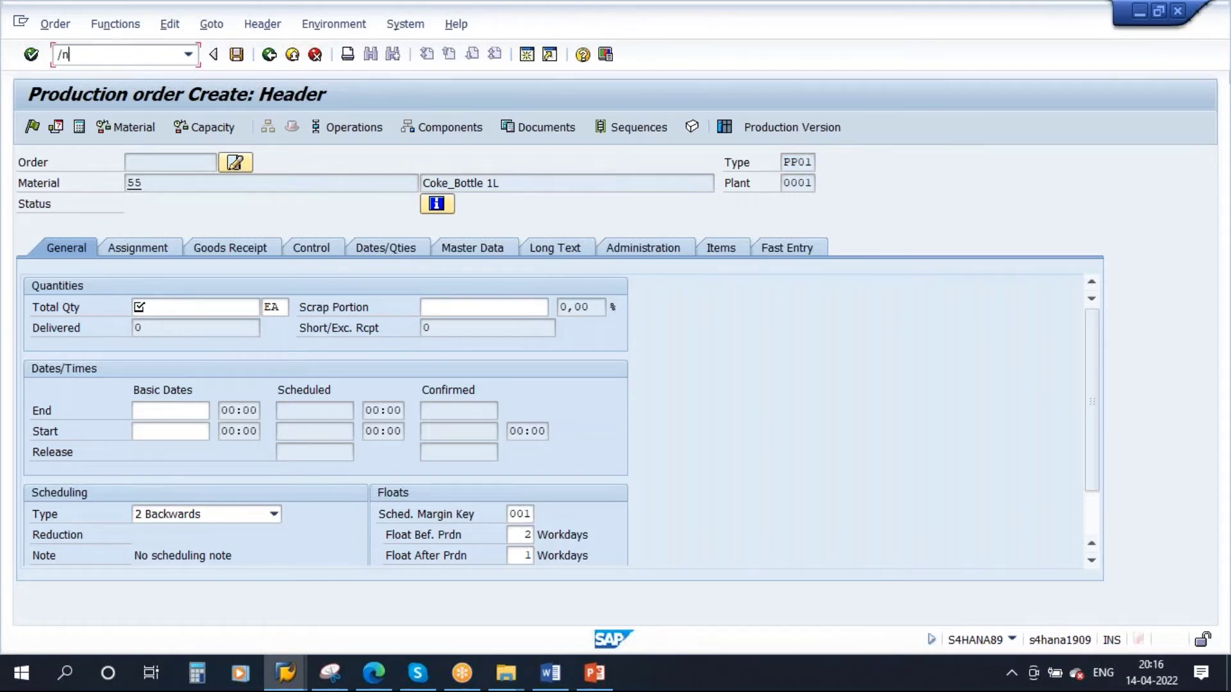
{"action": "key", "text": "Return"}
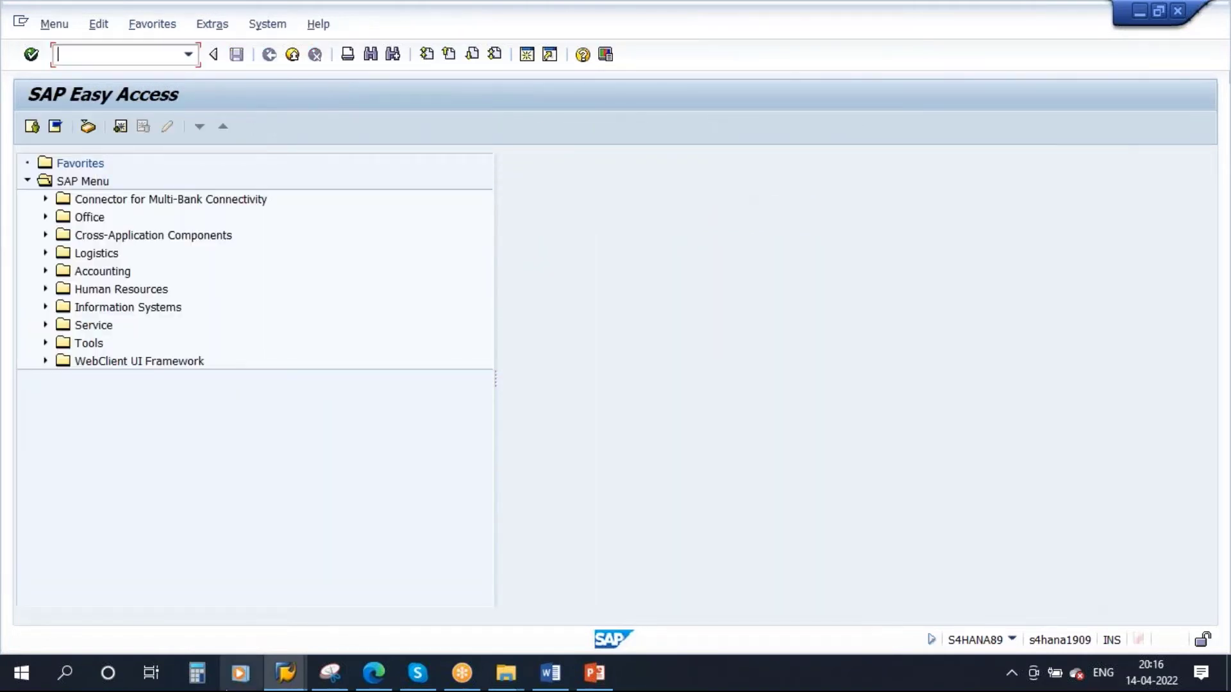
Close the Materials List and Display Material 55 SAP windows.
{"action": "mouse_move", "coordinate": [286, 673]}
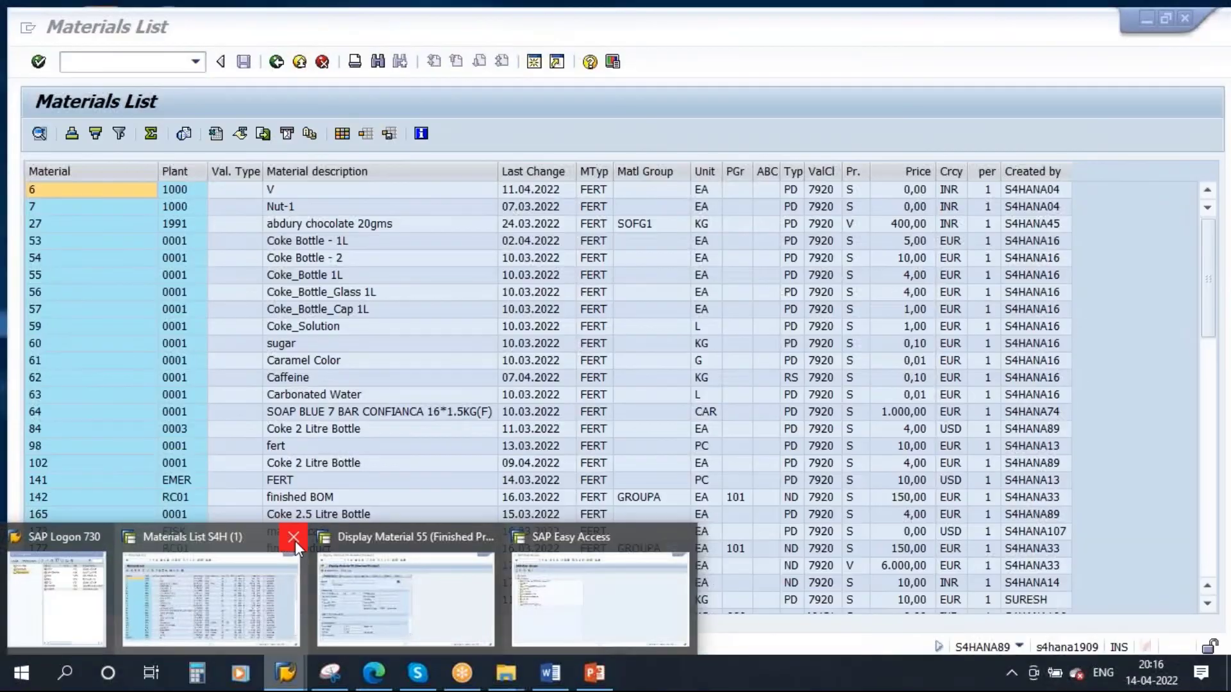
{"action": "left_click", "coordinate": [295, 538]}
{"action": "left_click", "coordinate": [329, 537]}
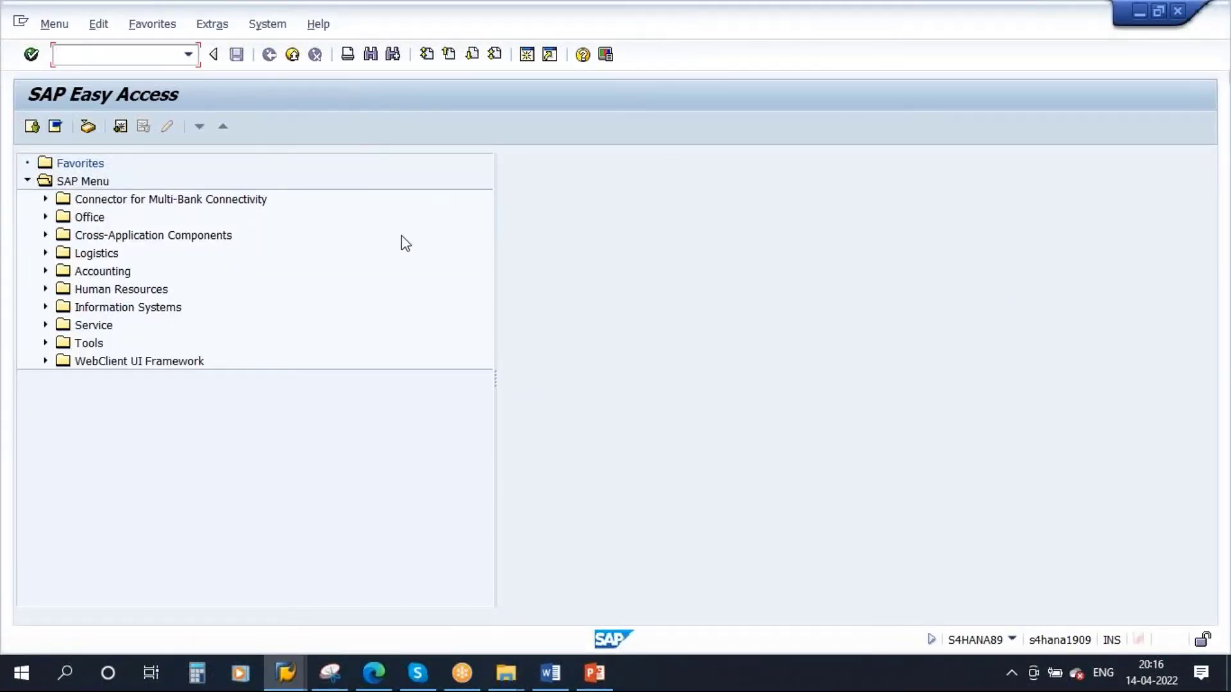
Switch to the presentation, then bring the SAP Easy Access window back to the front.
{"action": "left_click", "coordinate": [595, 672]}
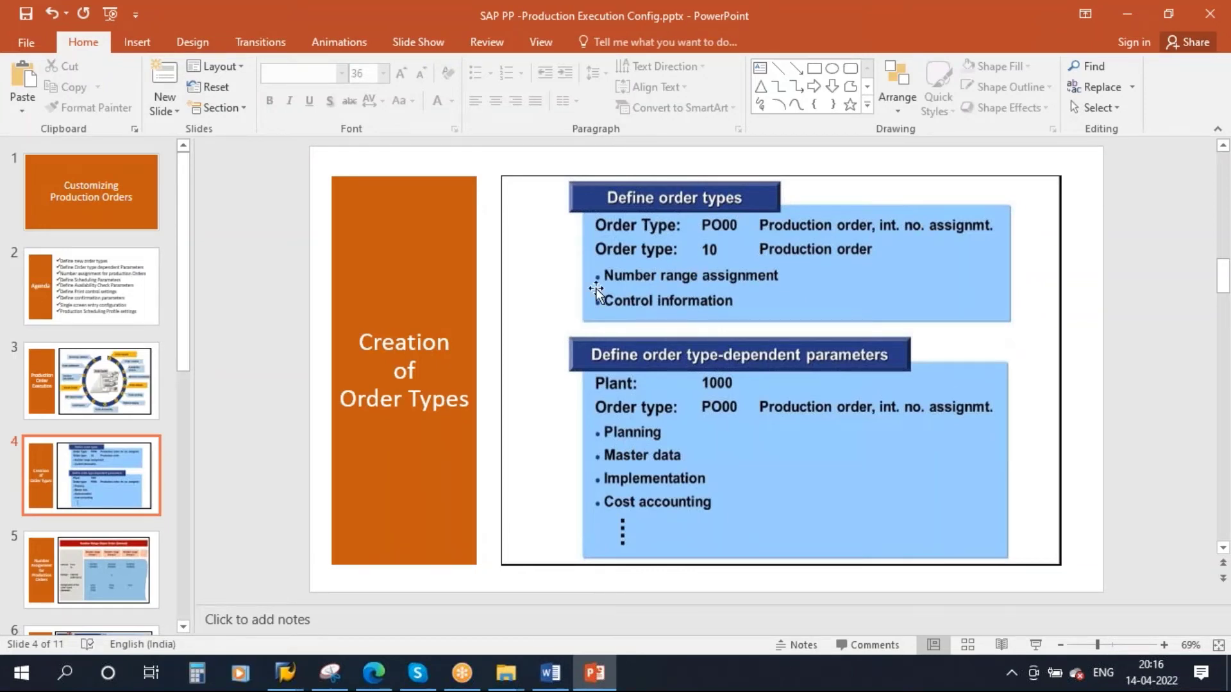
{"action": "mouse_move", "coordinate": [284, 672]}
{"action": "left_click", "coordinate": [346, 598]}
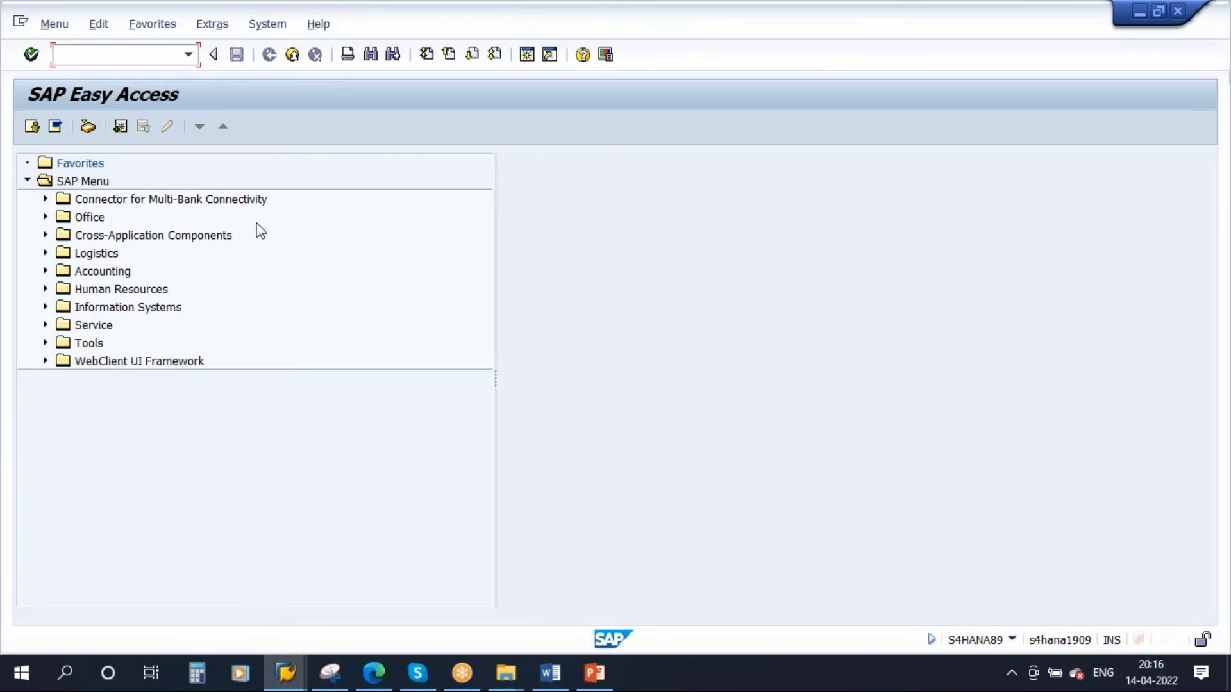
Run transaction SPRO and open the SAP Reference IMG.
{"action": "type", "text": "SPRO"}
{"action": "key", "text": "Return"}
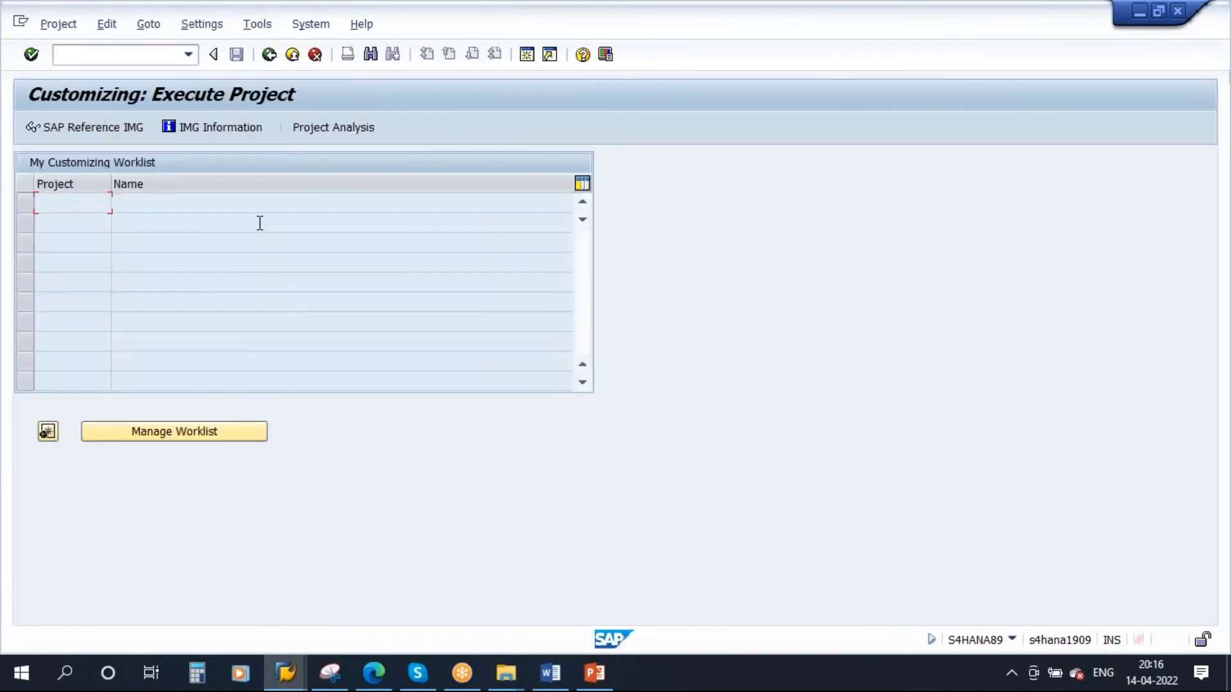
{"action": "left_click", "coordinate": [75, 132]}
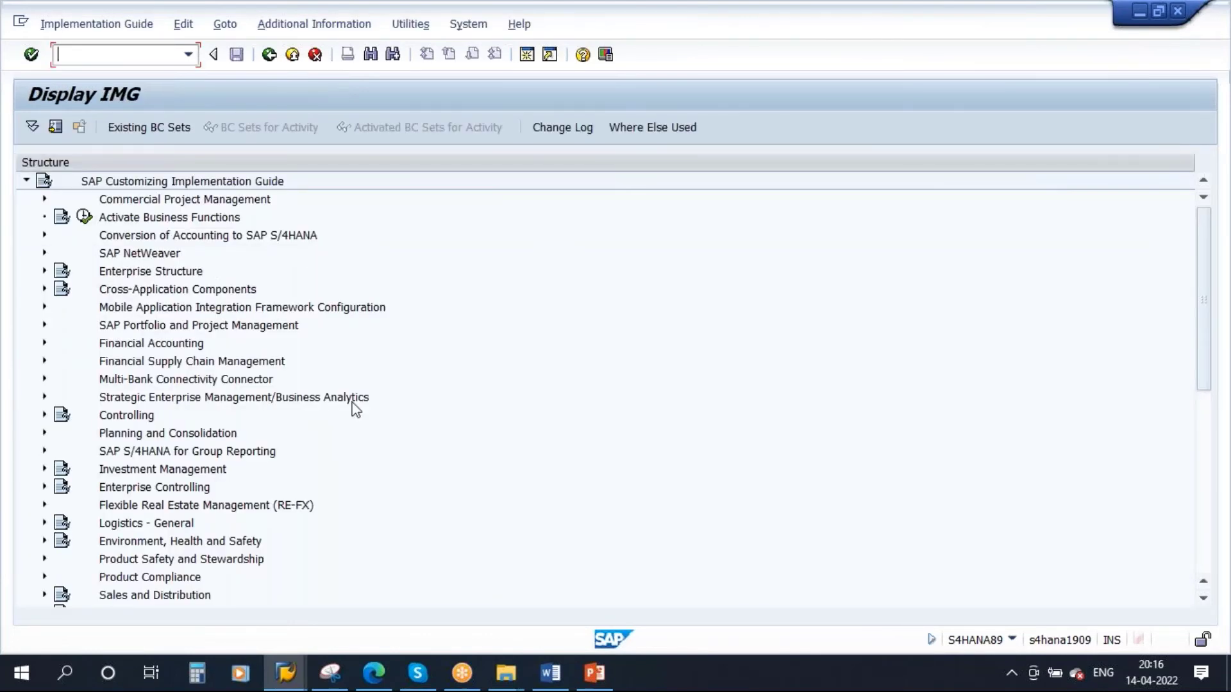
Expand Production > Shop Floor Control > Master Data > Order in the IMG tree.
{"action": "scroll", "coordinate": [352, 405], "scroll_direction": "down", "scroll_amount": 5}
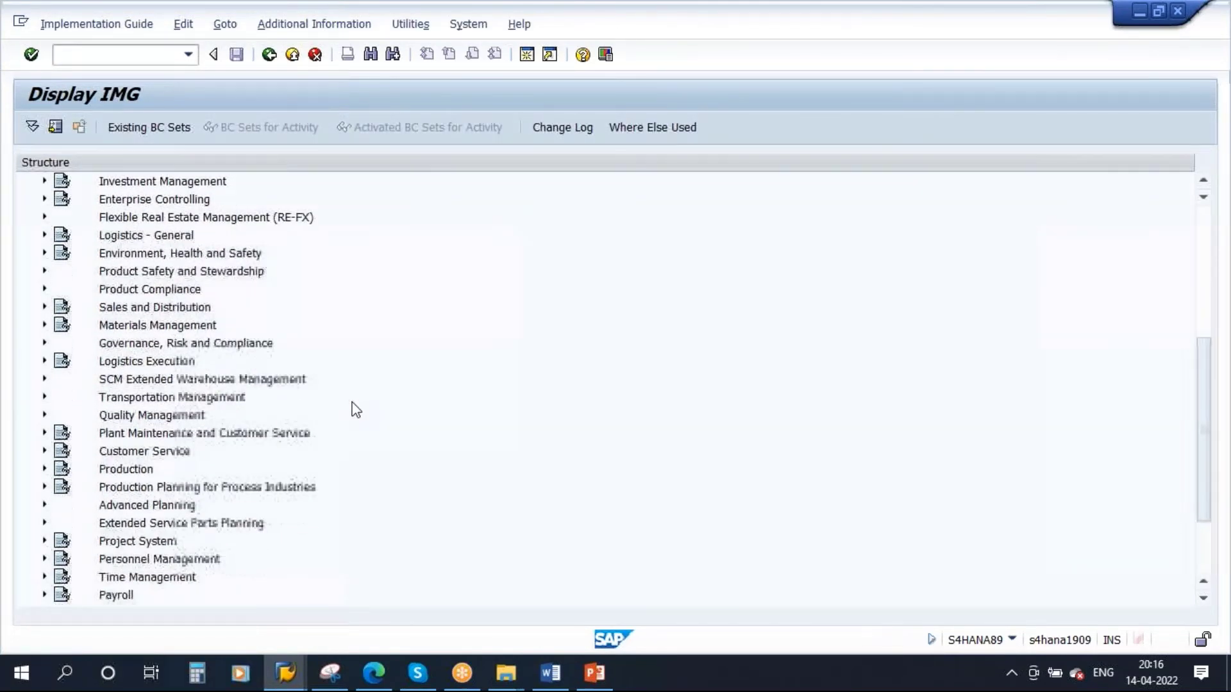
{"action": "double_click", "coordinate": [125, 469]}
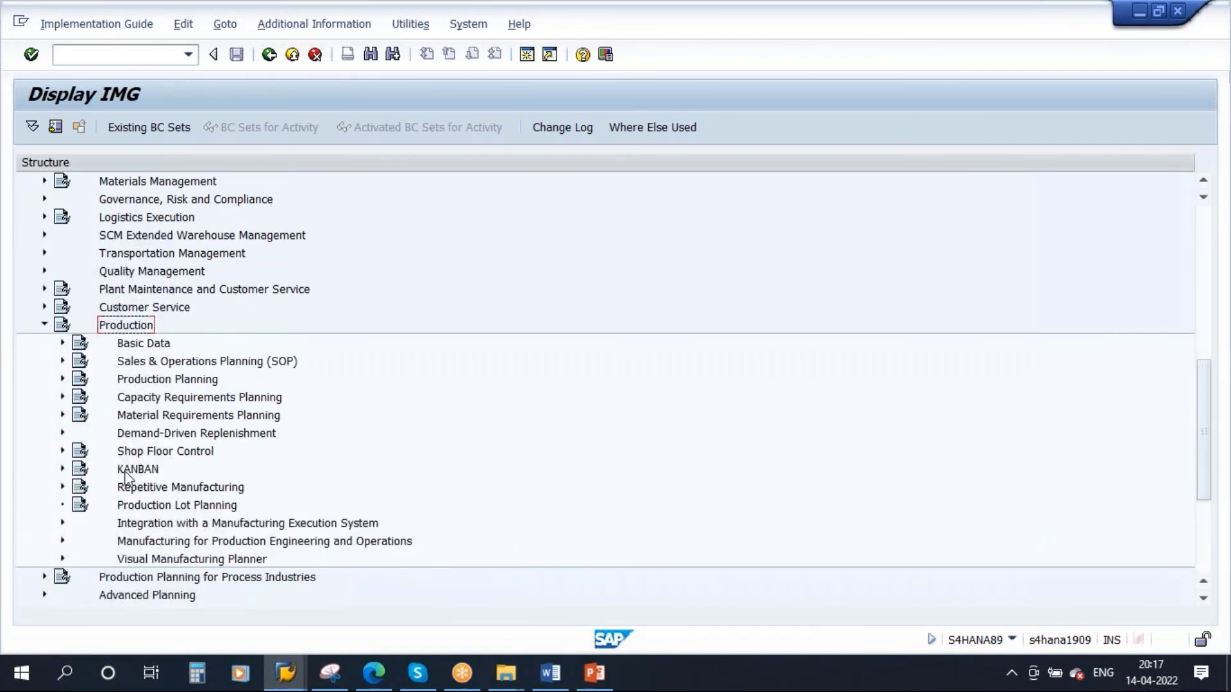
{"action": "left_click", "coordinate": [188, 454]}
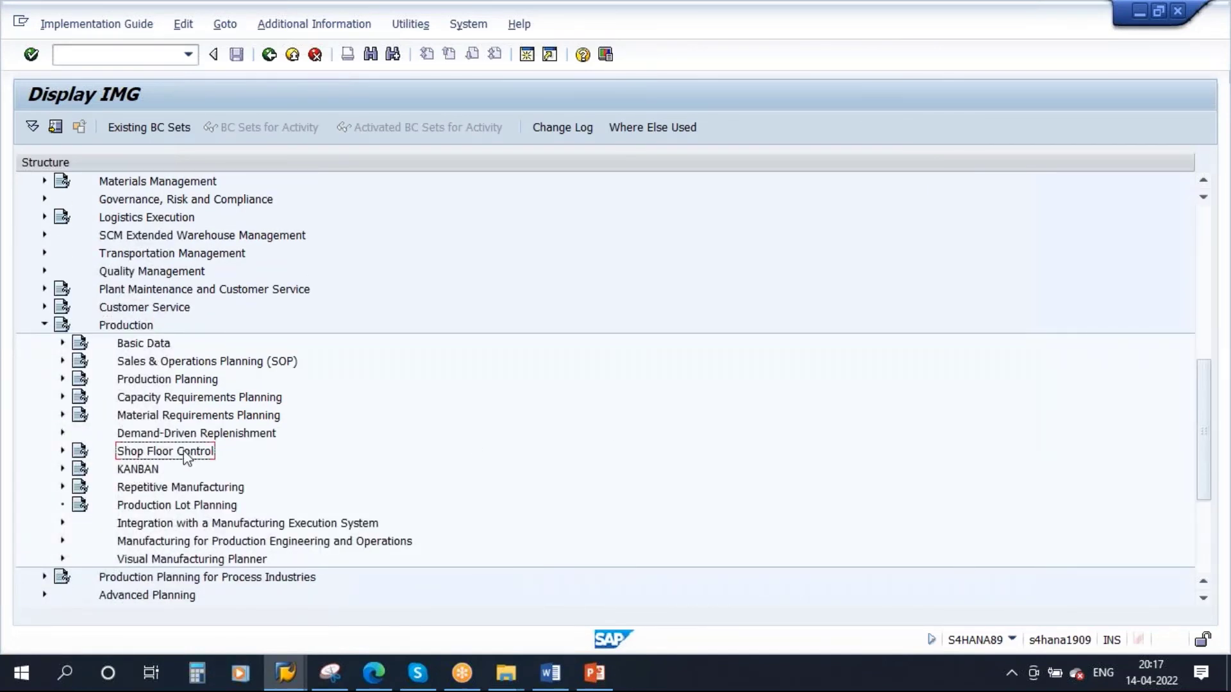
{"action": "left_click", "coordinate": [62, 451]}
{"action": "scroll", "coordinate": [524, 500], "scroll_direction": "down", "scroll_amount": 1}
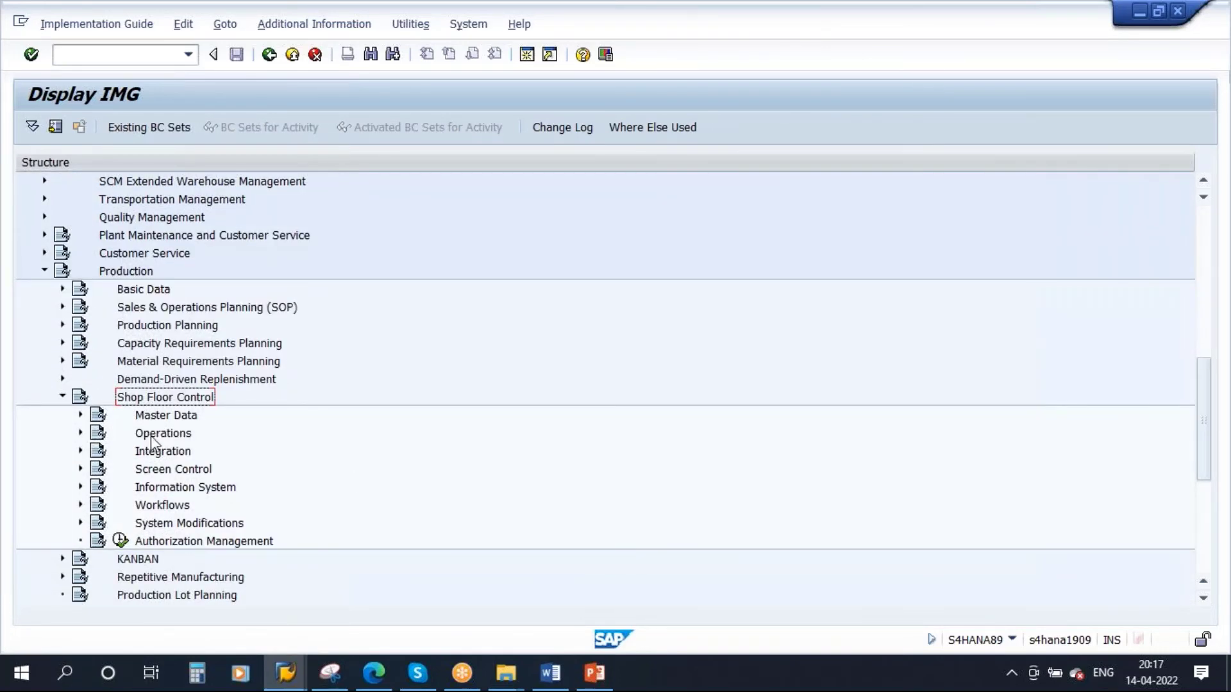
{"action": "left_click", "coordinate": [161, 416]}
{"action": "left_click", "coordinate": [79, 416]}
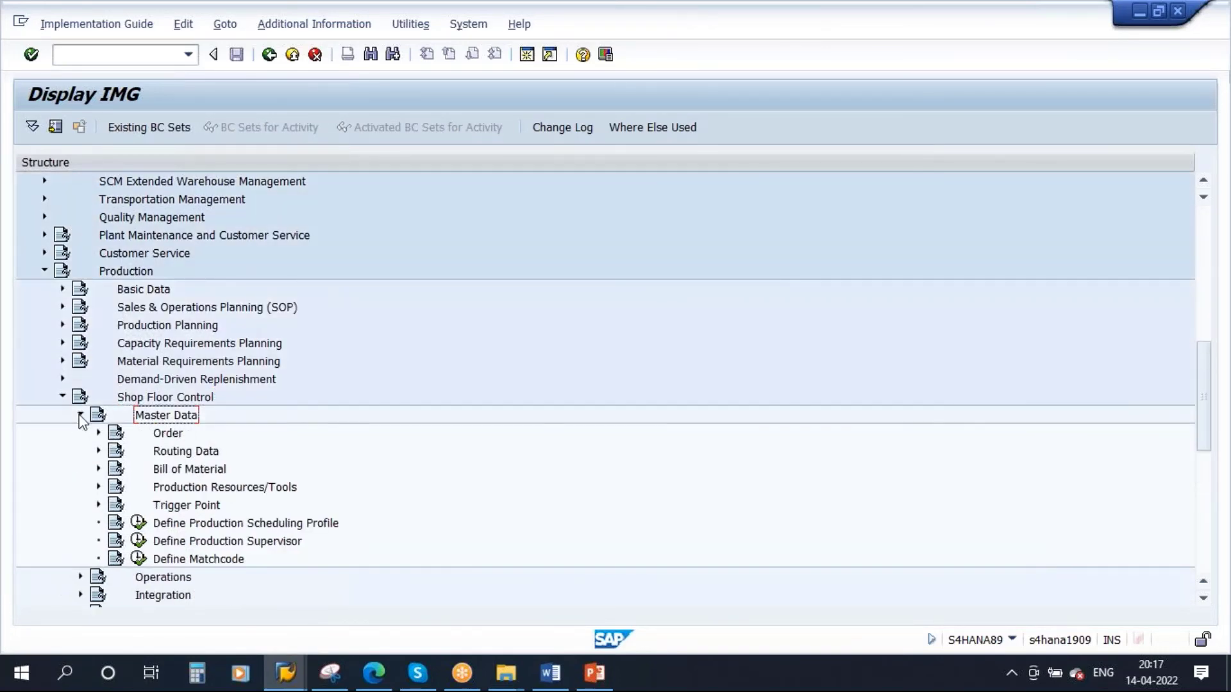
{"action": "left_click", "coordinate": [164, 436]}
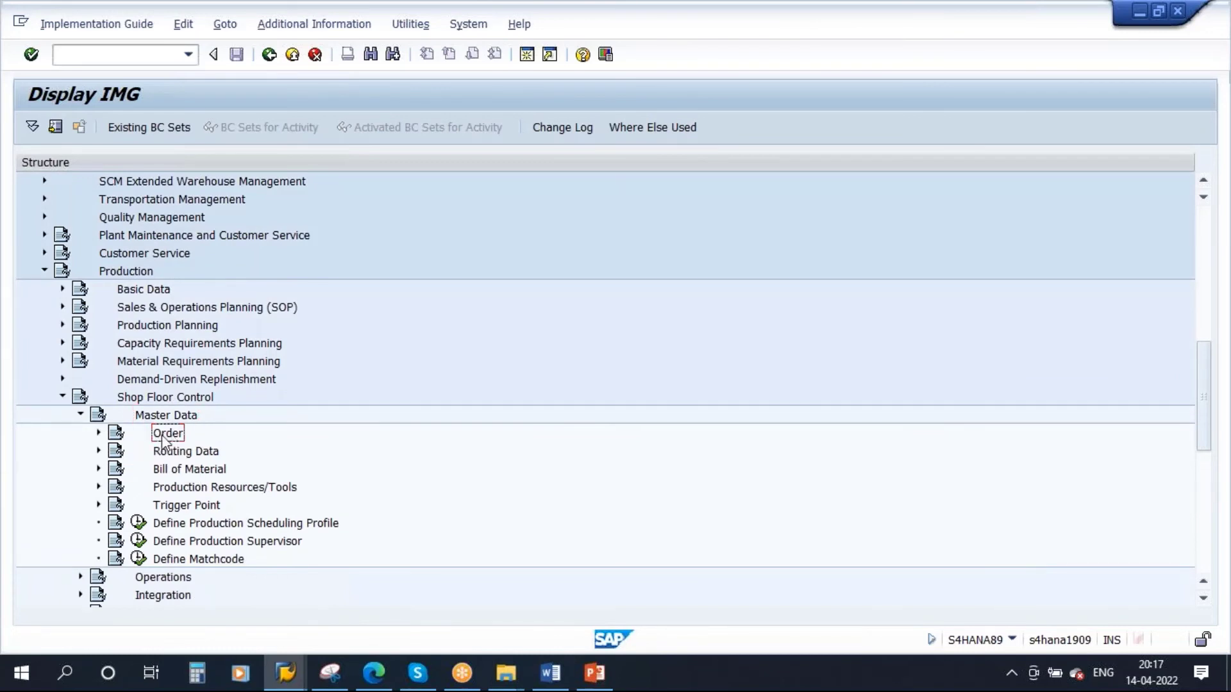
{"action": "left_click", "coordinate": [98, 433]}
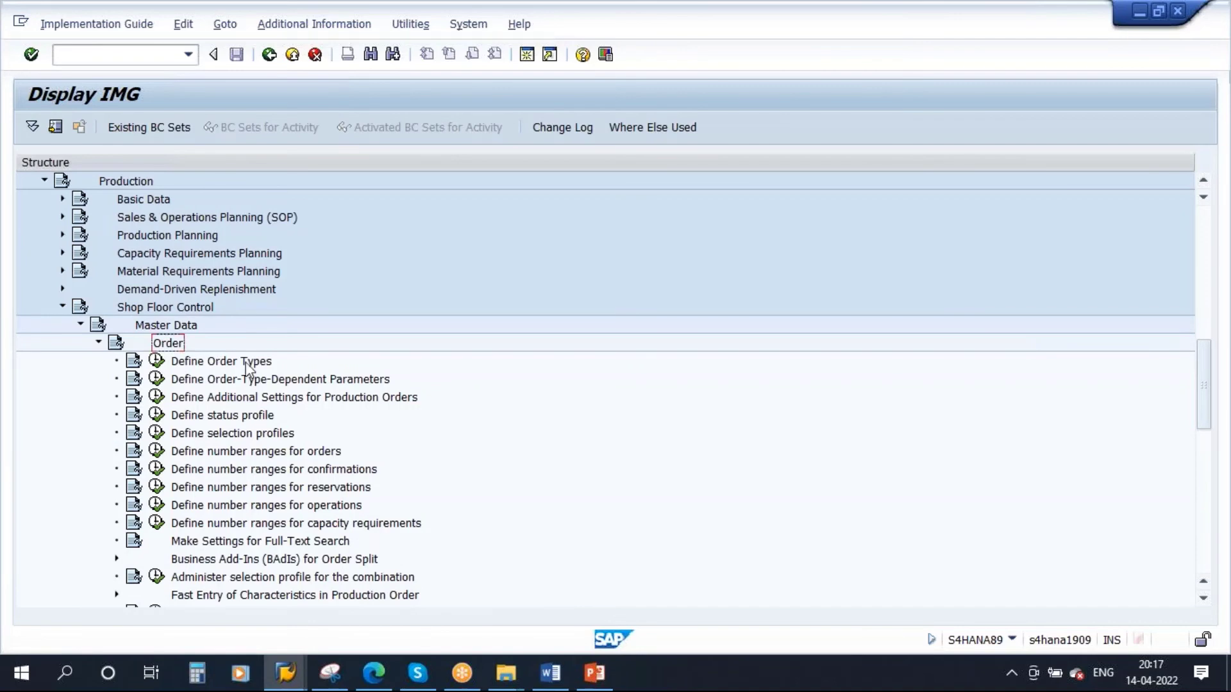
Run Define Order Types and start a New Entries record with order category 10.
{"action": "left_click", "coordinate": [157, 361]}
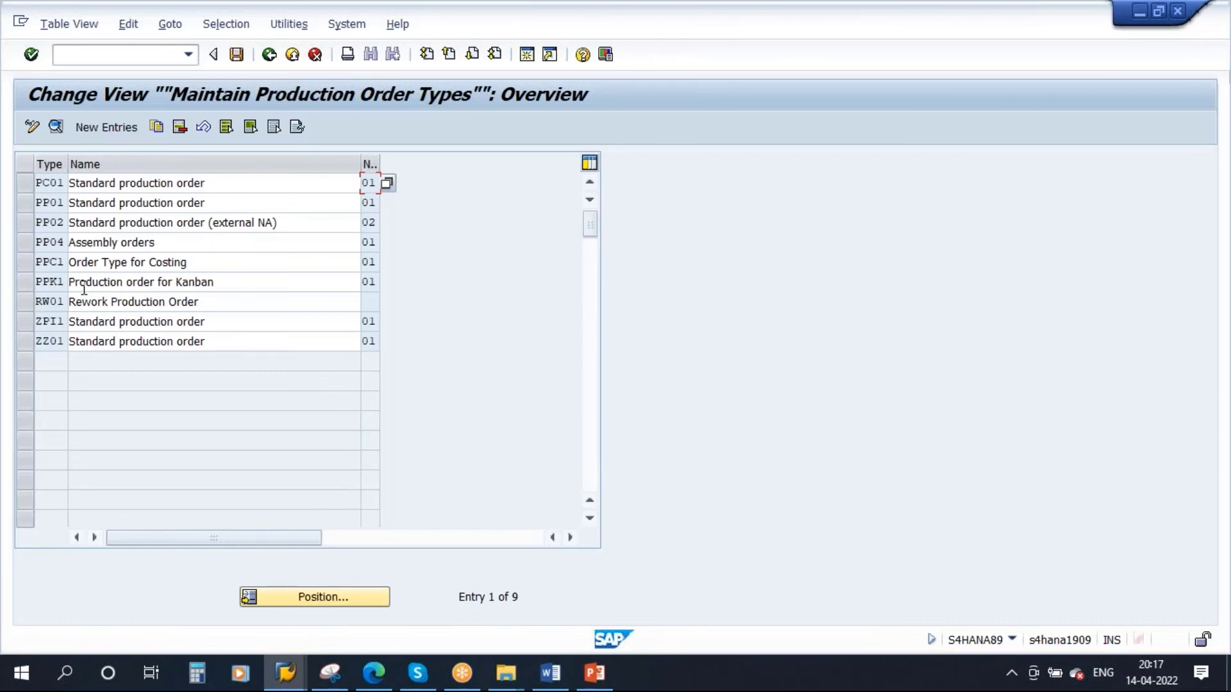
{"action": "left_click", "coordinate": [26, 202]}
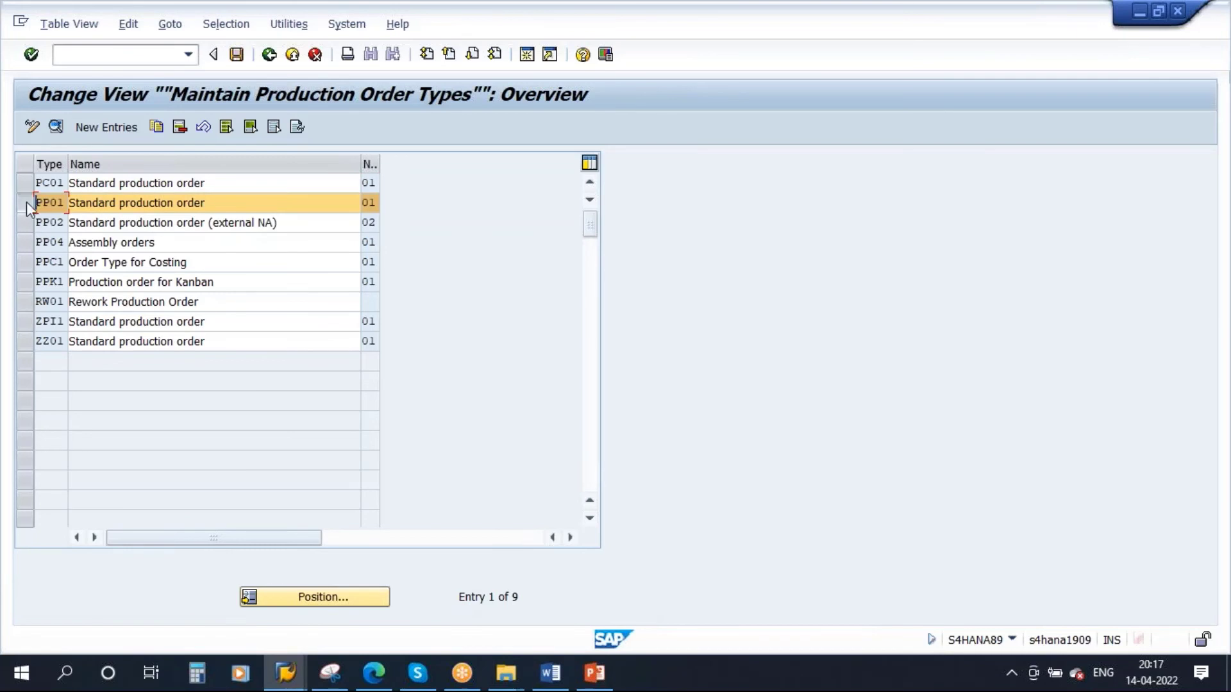
{"action": "left_click", "coordinate": [26, 201]}
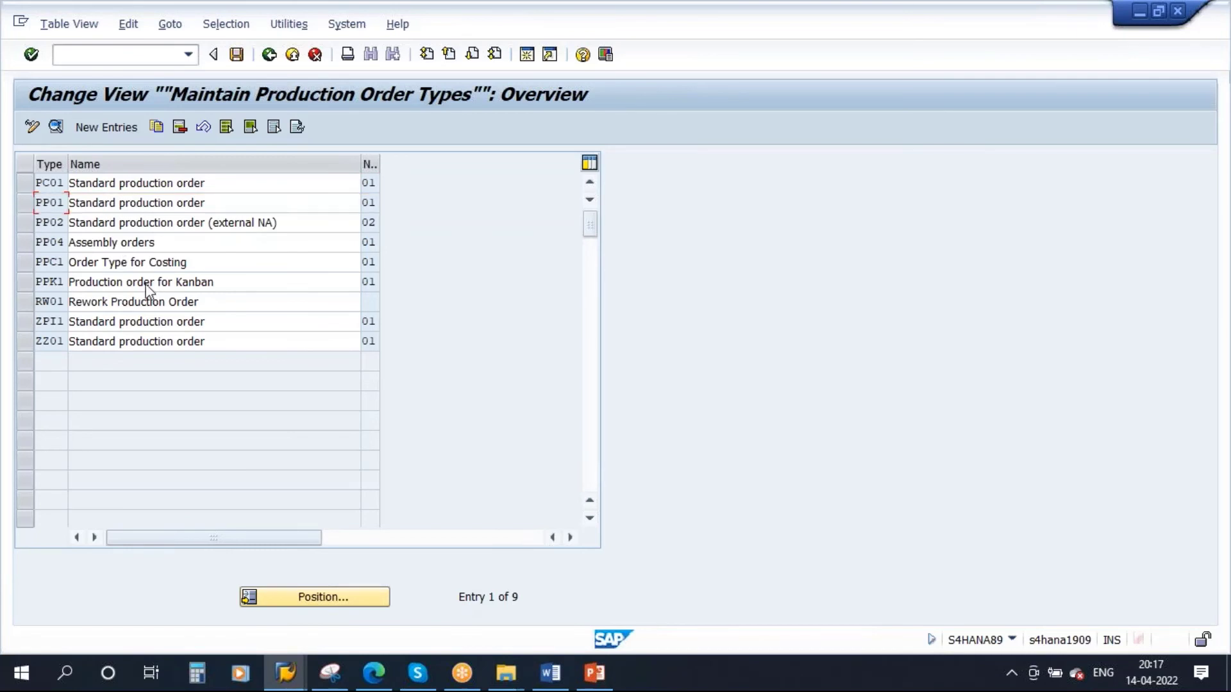
{"action": "left_click", "coordinate": [106, 127]}
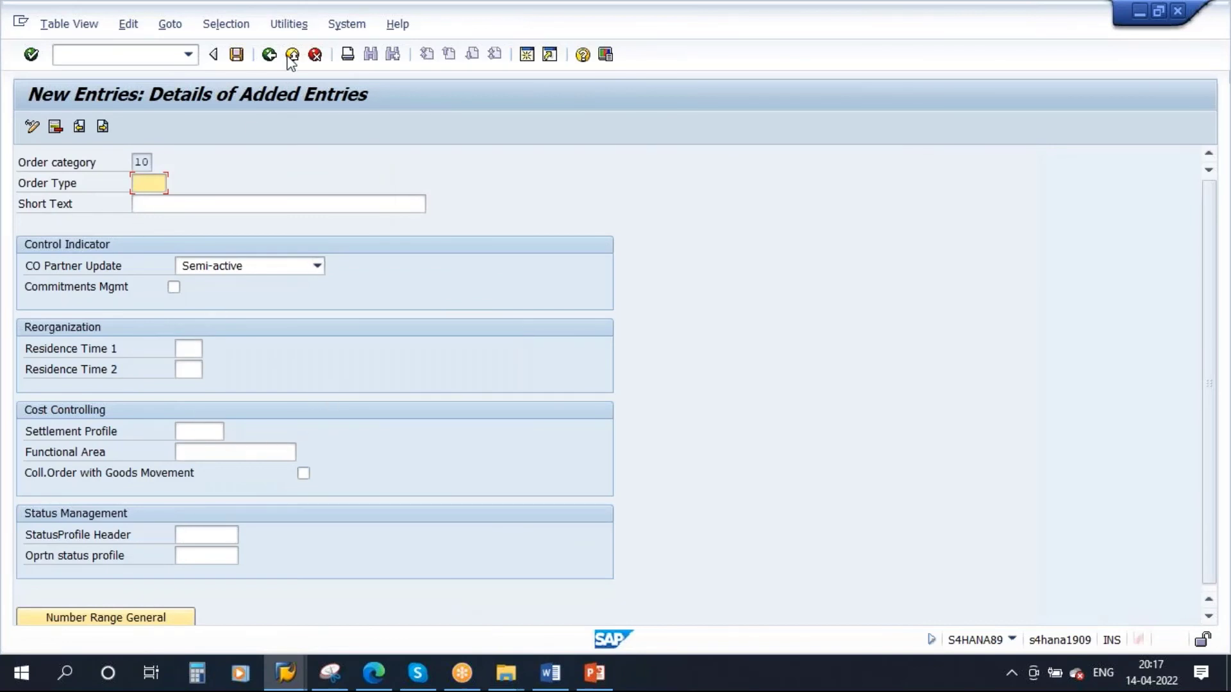
Discard the blank order type entry after its missing-entry error and return to the nine-type overview.
{"action": "left_click", "coordinate": [268, 233]}
{"action": "key", "text": "Return"}
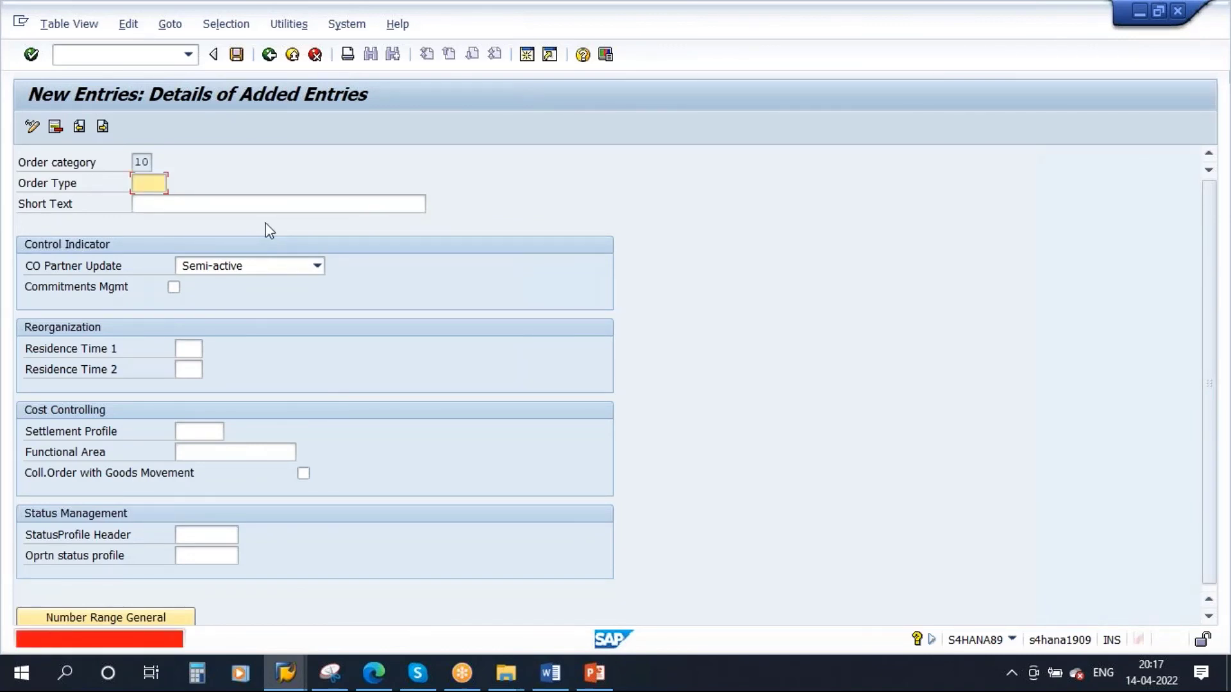
{"action": "left_click", "coordinate": [267, 228]}
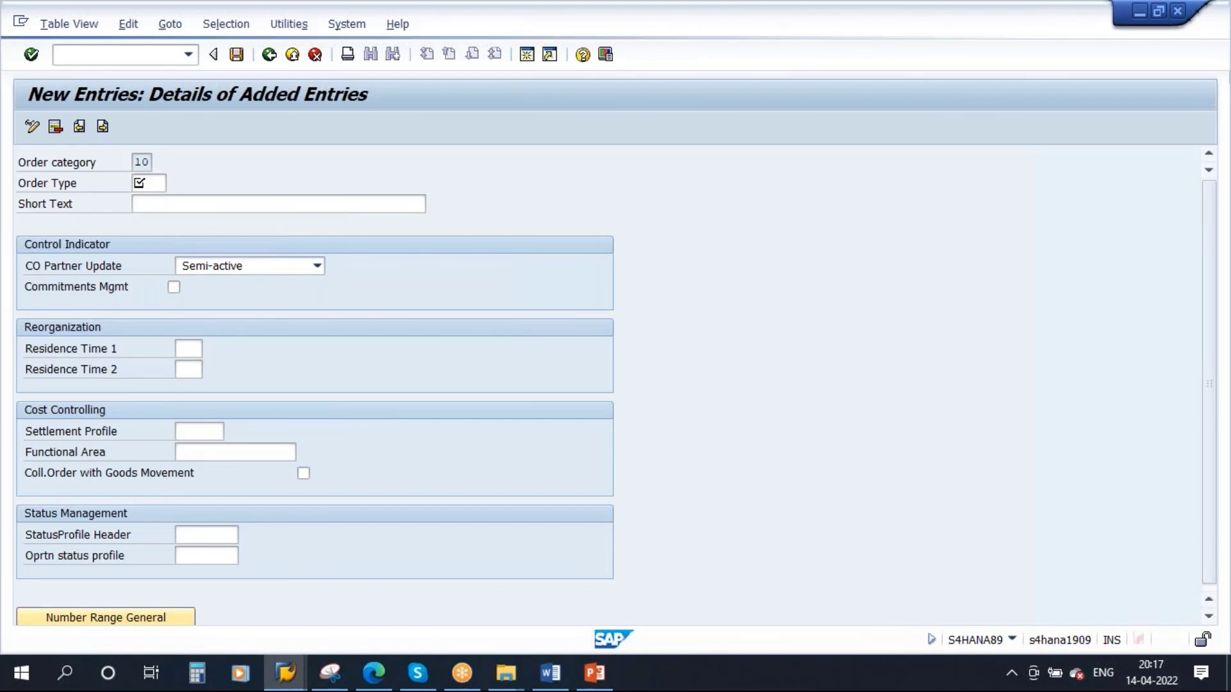
{"action": "key", "text": "F3"}
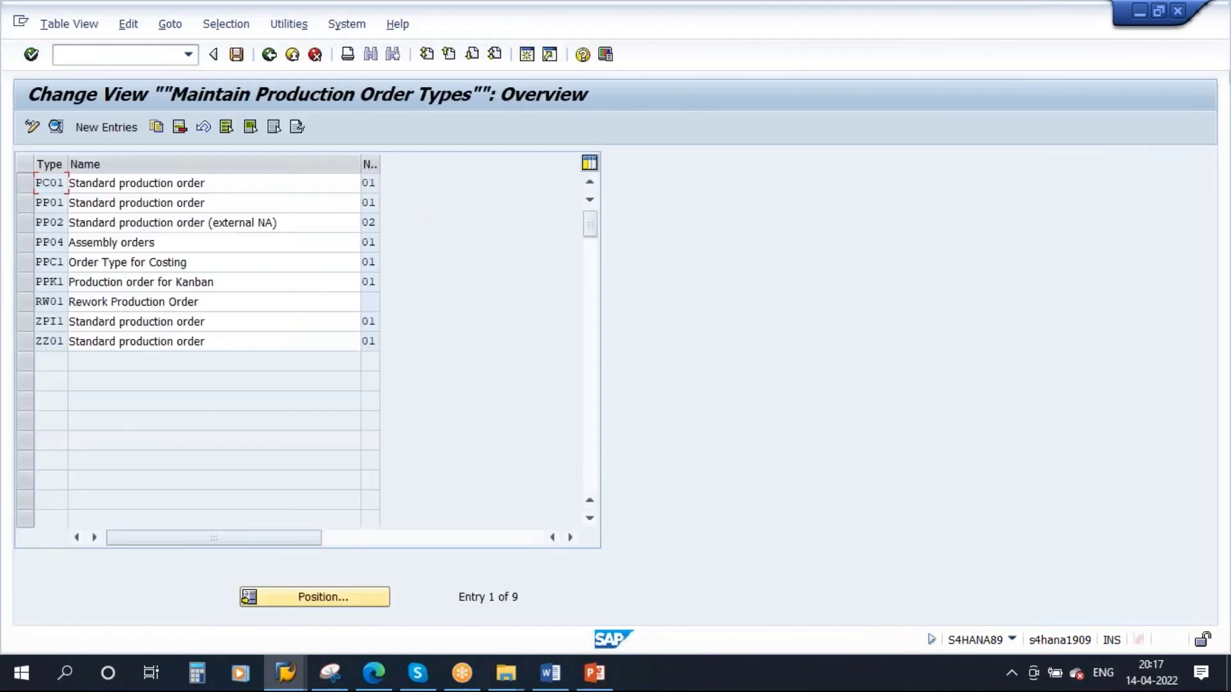
Copy order type PP01 with Copy As (F6) and clear the copied order type code.
{"action": "left_click", "coordinate": [25, 203]}
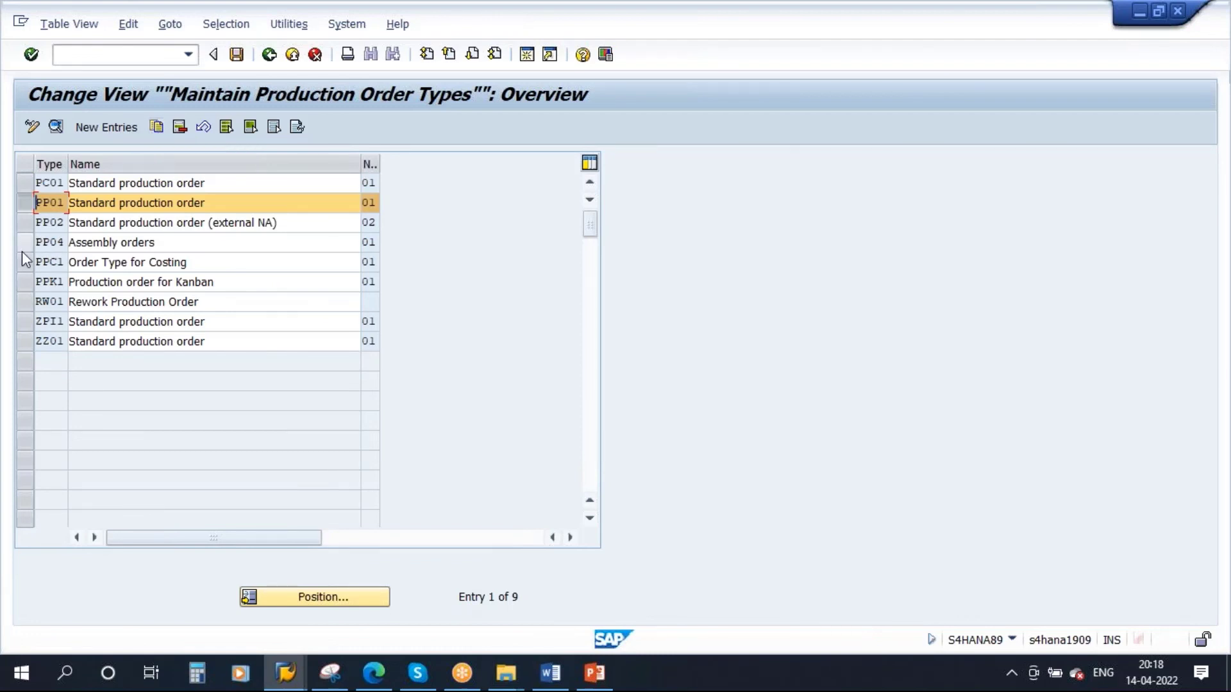
{"action": "left_click", "coordinate": [22, 205]}
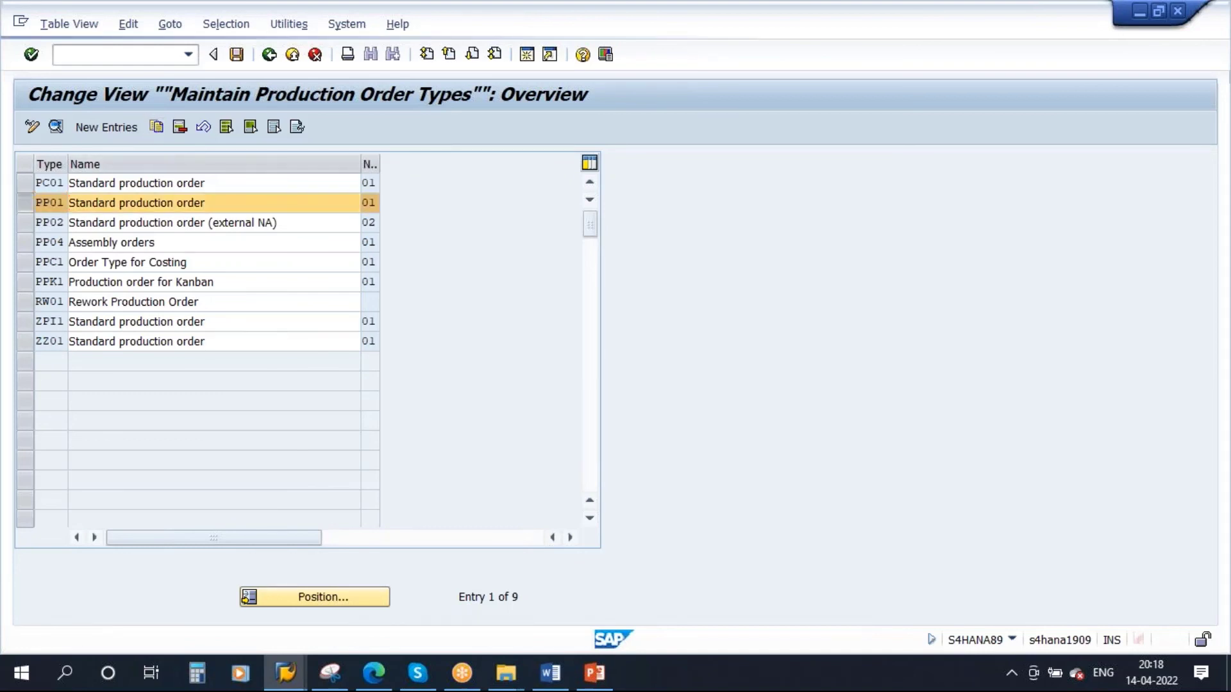
{"action": "double_click", "coordinate": [149, 182]}
{"action": "key", "text": "F6"}
{"action": "key", "text": "Delete"}
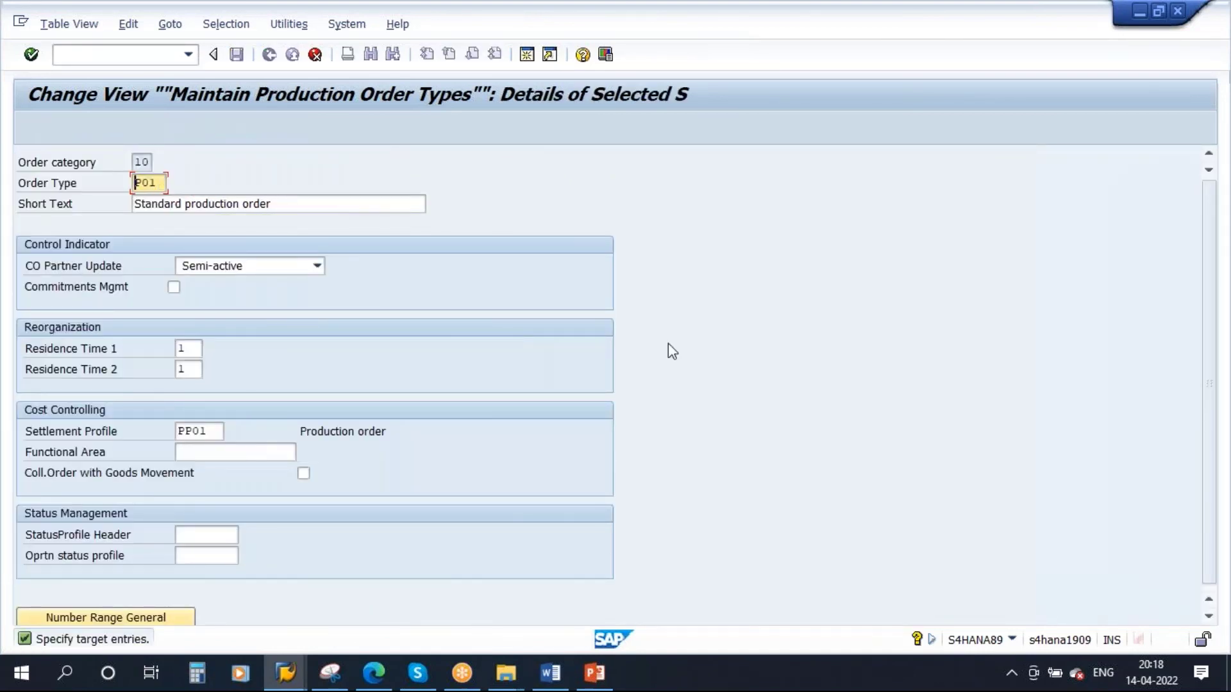